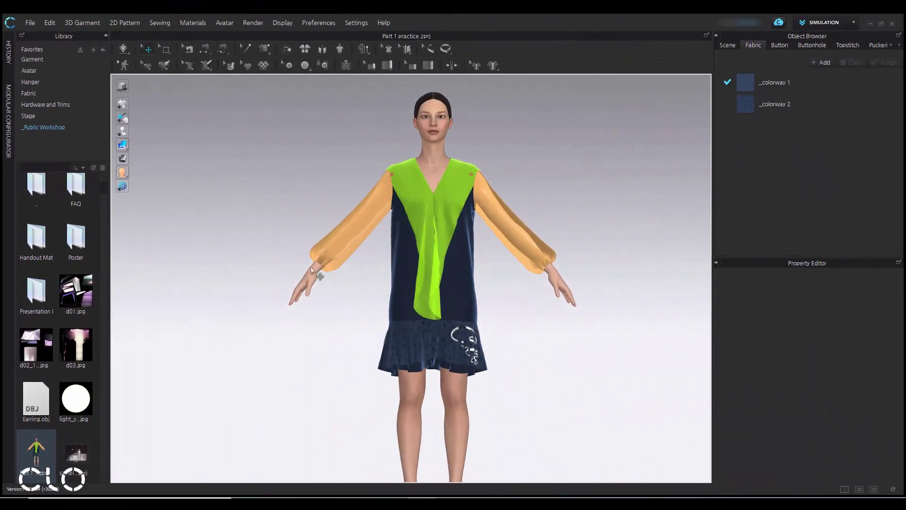
pyautogui.moveTo(499, 289); pyautogui.dragTo(469, 318, button='middle')
pyautogui.moveTo(312, 198)
pyautogui.mouseDown()
pyautogui.moveTo(445, 160)
pyautogui.moveTo(294, 329)
pyautogui.moveTo(331, 288)
pyautogui.mouseUp()
pyautogui.press('Escape')
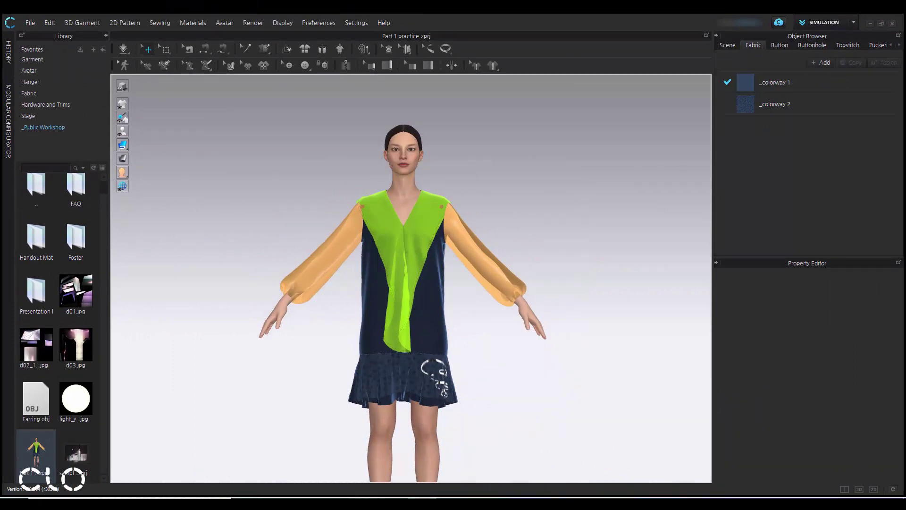
# - Switch to the Handout Materials folder, open the Handout_Updated presentation and view its fourth slide
pyautogui.click(377, 476)
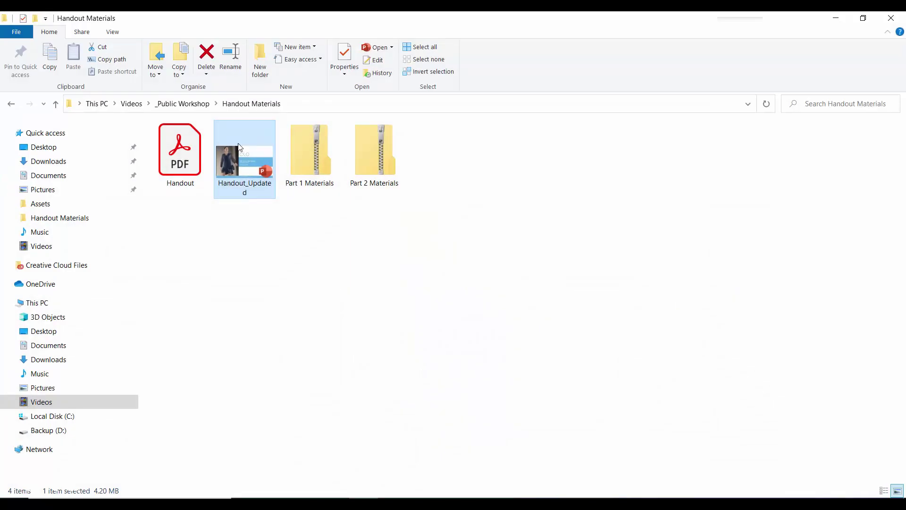
pyautogui.doubleClick(230, 177)
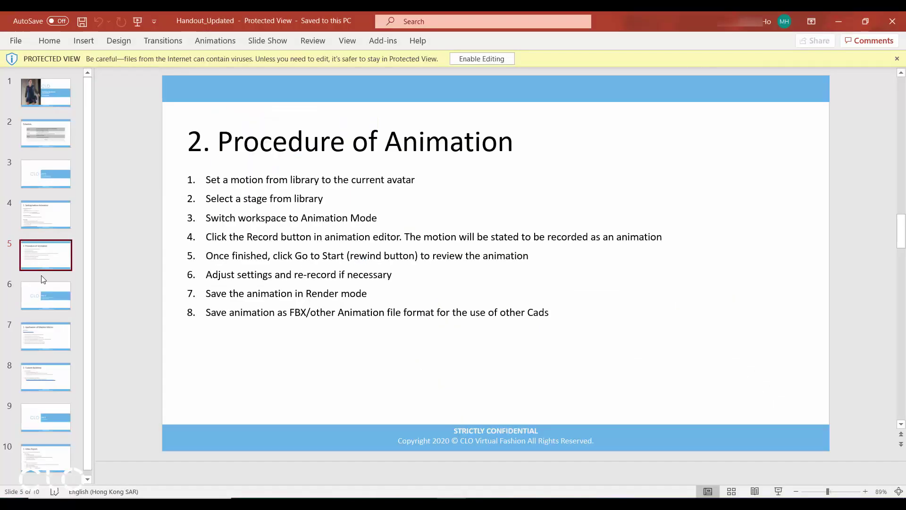
pyautogui.click(47, 213)
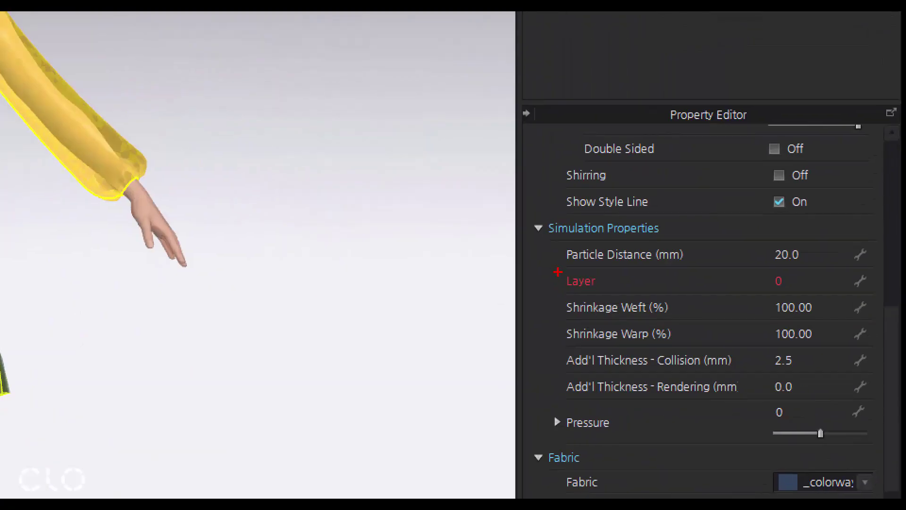
# - Examine the Particle Distance setting in the simulation properties of all the garment's pattern pieces
pyautogui.moveTo(672, 318); pyautogui.dragTo(865, 296)
pyautogui.moveTo(844, 237); pyautogui.dragTo(864, 239)
pyautogui.moveTo(533, 241)
pyautogui.mouseDown()
pyautogui.moveTo(547, 269)
pyautogui.moveTo(522, 275)
pyautogui.moveTo(423, 245)
pyautogui.mouseUp()
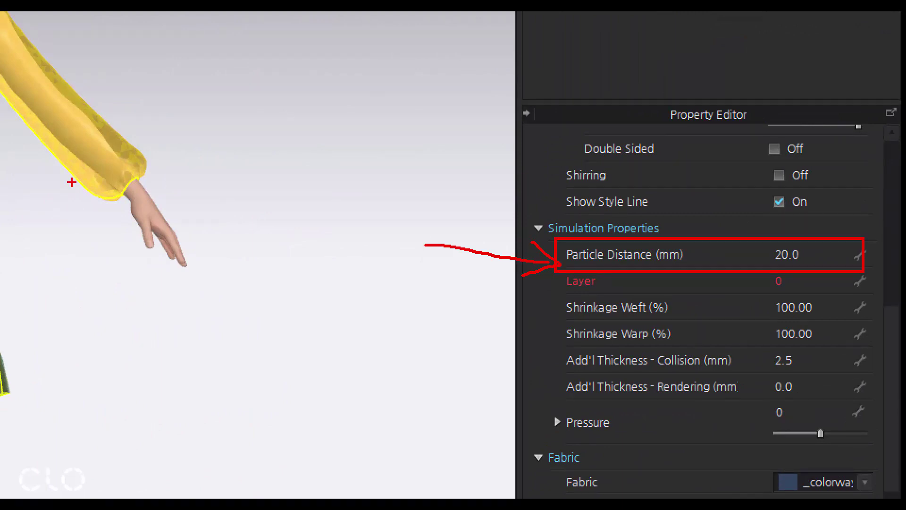
pyautogui.write('t8-10')
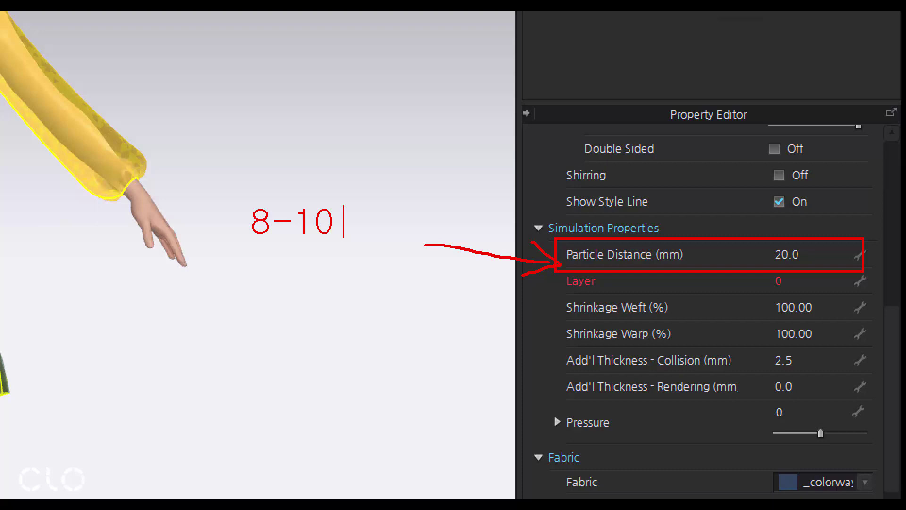
pyautogui.press('Escape')
pyautogui.write('t1-')
pyautogui.press('BackSpace')
pyautogui.write('0-20')
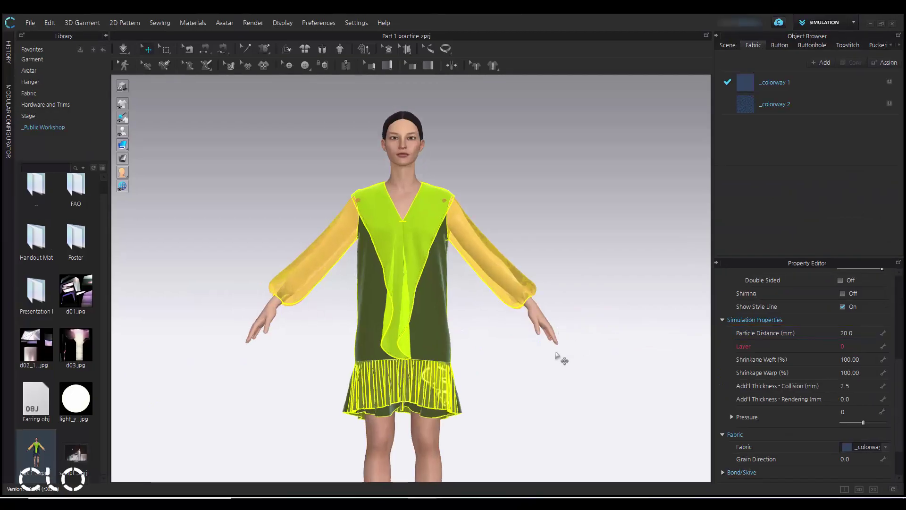
# - Set the layer of both green front drape pieces to 0 in the simulation properties
pyautogui.moveTo(900, 398); pyautogui.dragTo(901, 387)
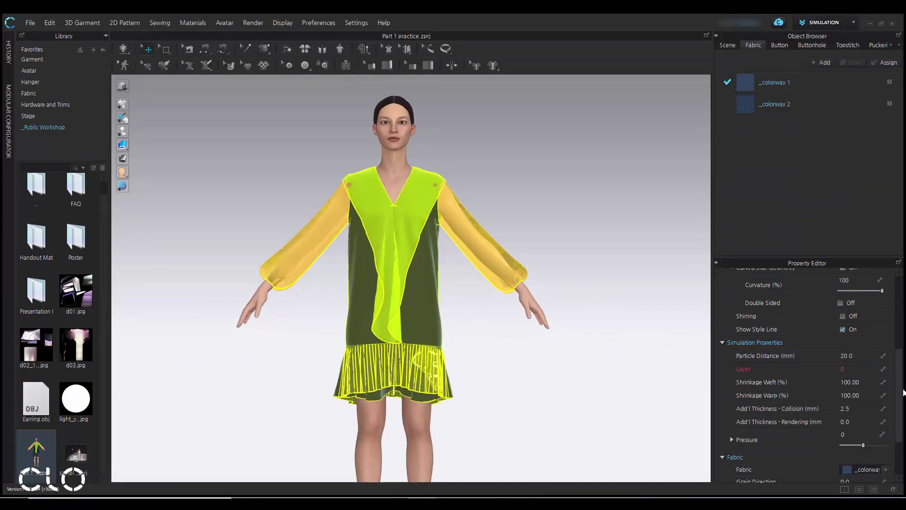
pyautogui.hotkey('ctrl', '1')
pyautogui.click(902, 419)
pyautogui.moveTo(549, 329)
pyautogui.mouseDown()
pyautogui.moveTo(755, 301)
pyautogui.moveTo(879, 302)
pyautogui.mouseUp()
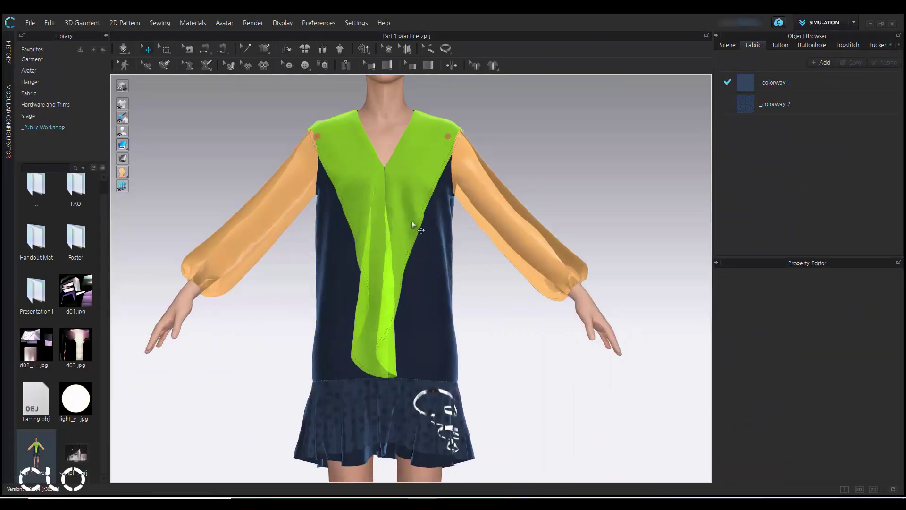
pyautogui.scroll(3, 412, 222)
pyautogui.click(417, 197)
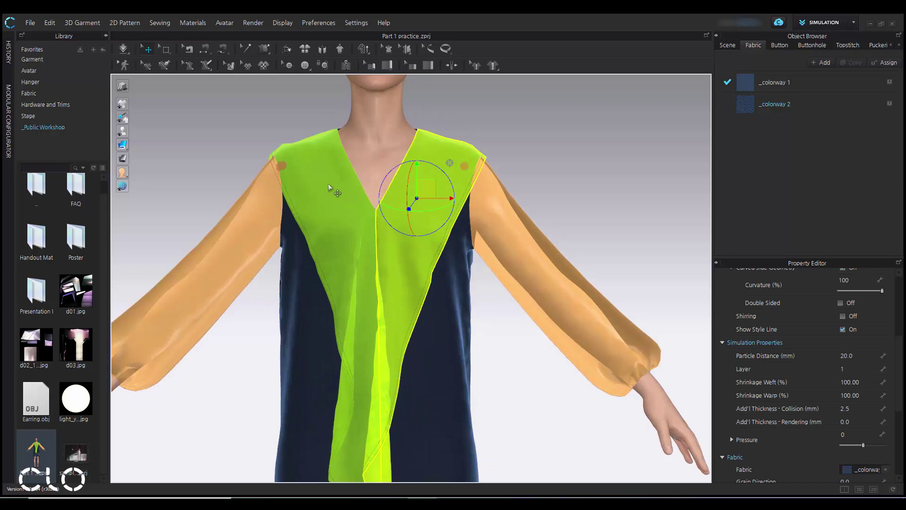
pyautogui.keyDown('shift'); pyautogui.click(327, 183); pyautogui.keyUp('shift')
pyautogui.scroll(3, 340, 173)
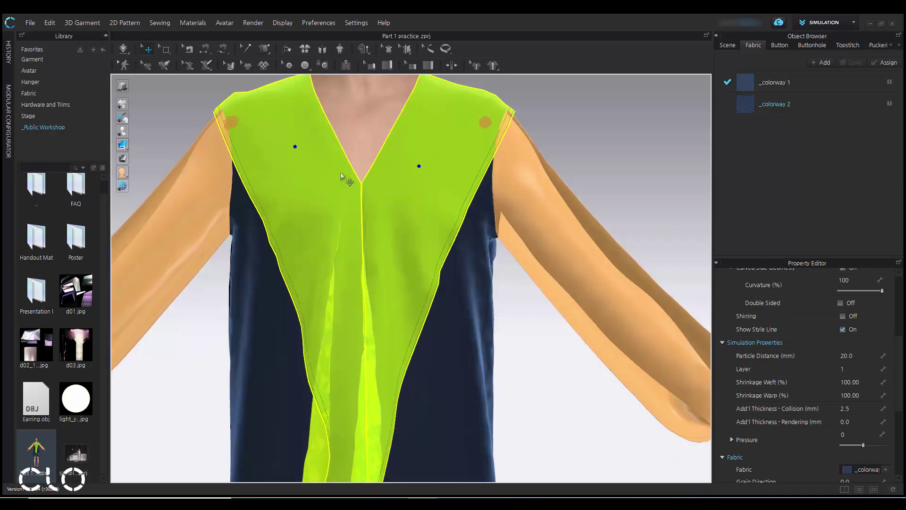
pyautogui.moveTo(340, 173); pyautogui.dragTo(344, 280, button='middle')
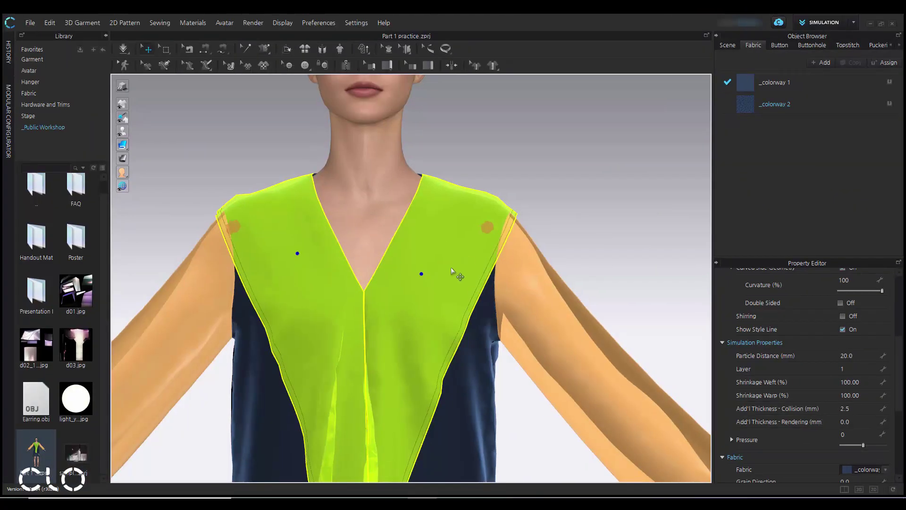
pyautogui.click(859, 372)
pyautogui.write('0')
pyautogui.press('Return')
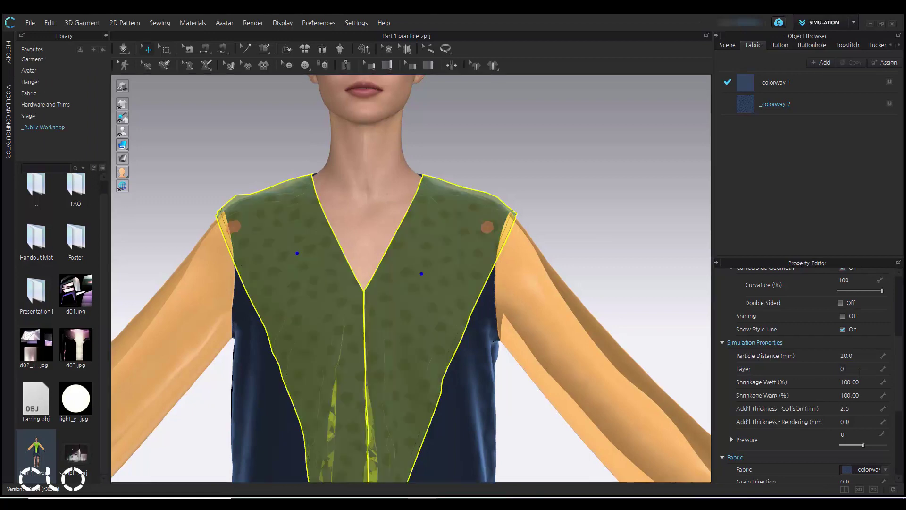
# - Deselect the front pieces, inspect the dress from different angles and return to the full front view
pyautogui.click(609, 156)
pyautogui.scroll(-2, 523, 266)
pyautogui.moveTo(523, 267); pyautogui.dragTo(529, 134, button='middle')
pyautogui.click(409, 198)
pyautogui.moveTo(486, 226); pyautogui.dragTo(368, 208, button='right')
pyautogui.click(276, 133)
pyautogui.scroll(2, 276, 128)
pyautogui.moveTo(275, 132); pyautogui.dragTo(276, 339, button='middle')
pyautogui.press('2')
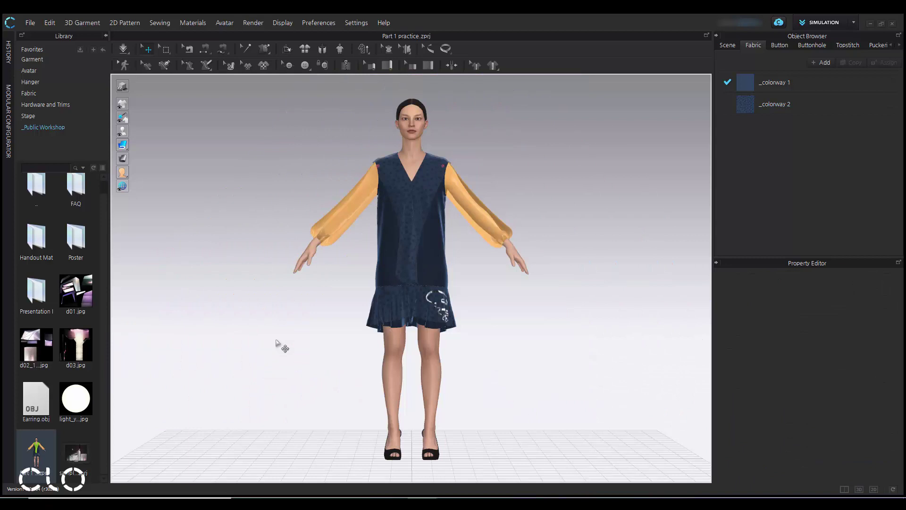
# - Examine the garment resolution options and the simulation properties of all pattern pieces, including Add'l Thickness - Collision
pyautogui.hotkey('ctrl', 'a')
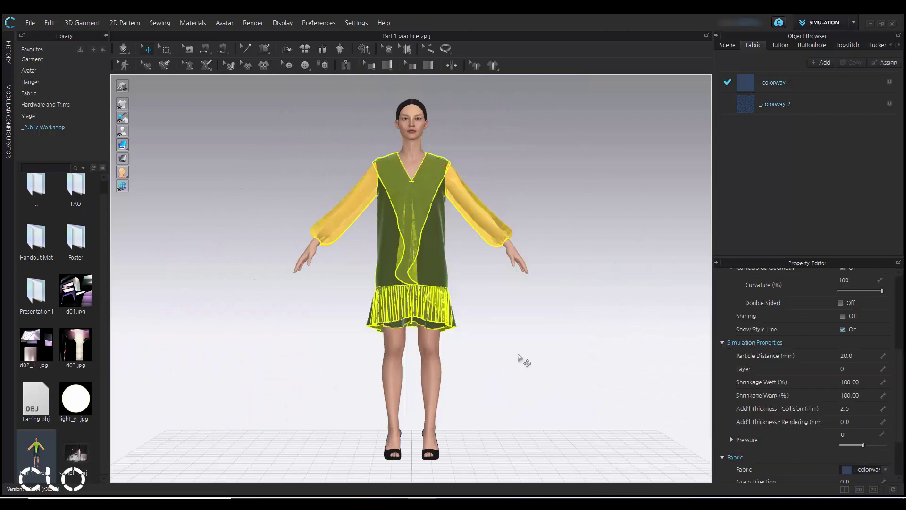
pyautogui.moveTo(898, 374); pyautogui.dragTo(898, 394)
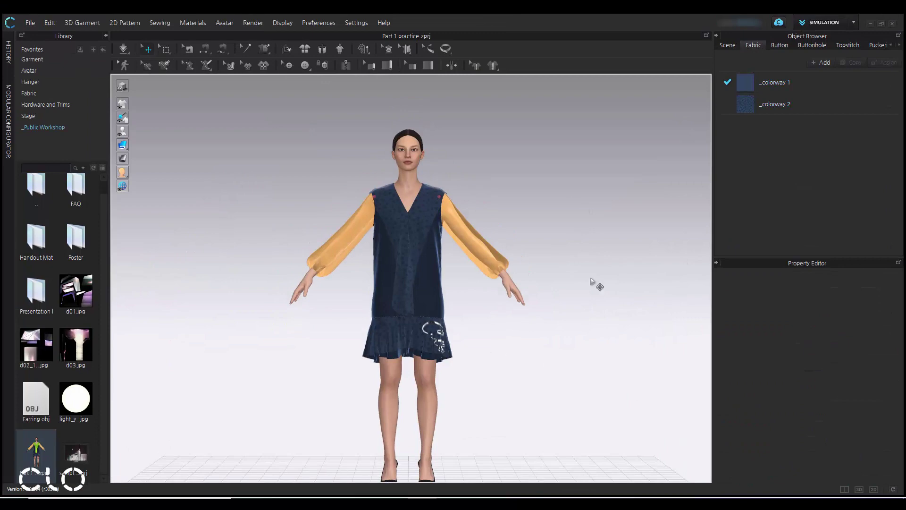
pyautogui.click(367, 53)
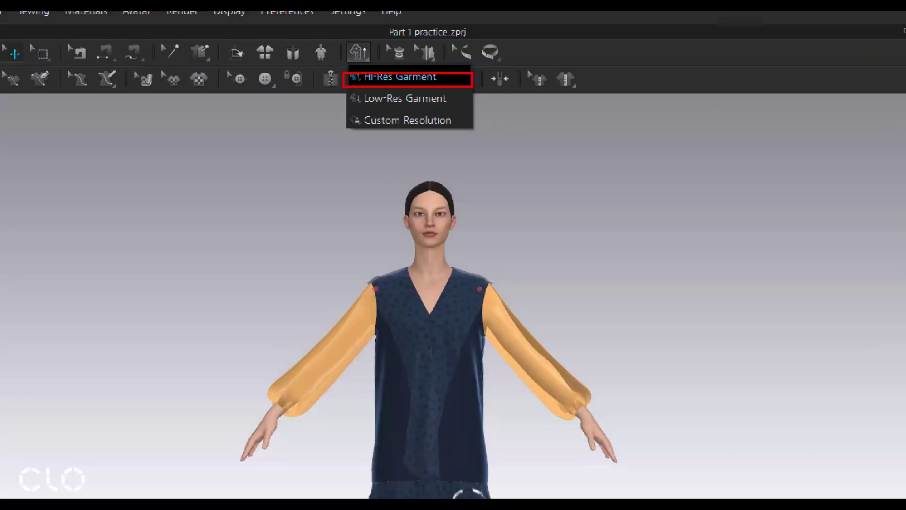
pyautogui.click(369, 77)
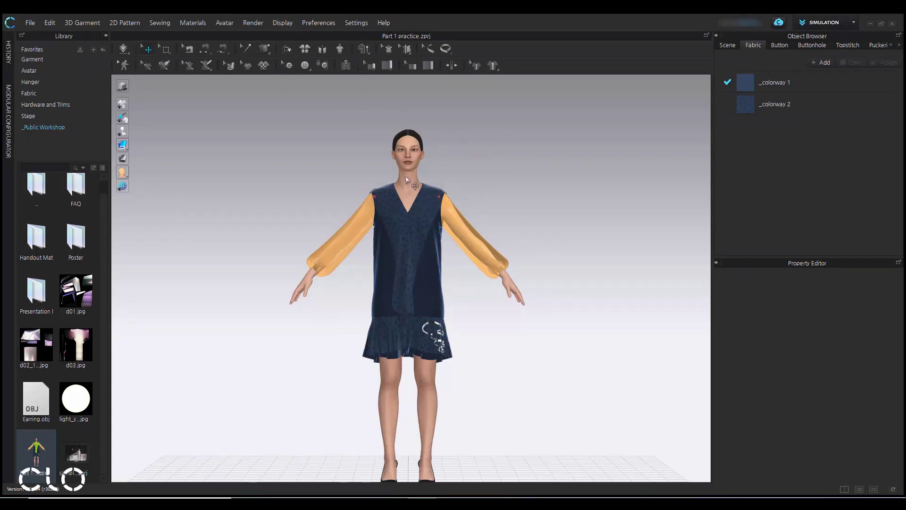
pyautogui.click(365, 52)
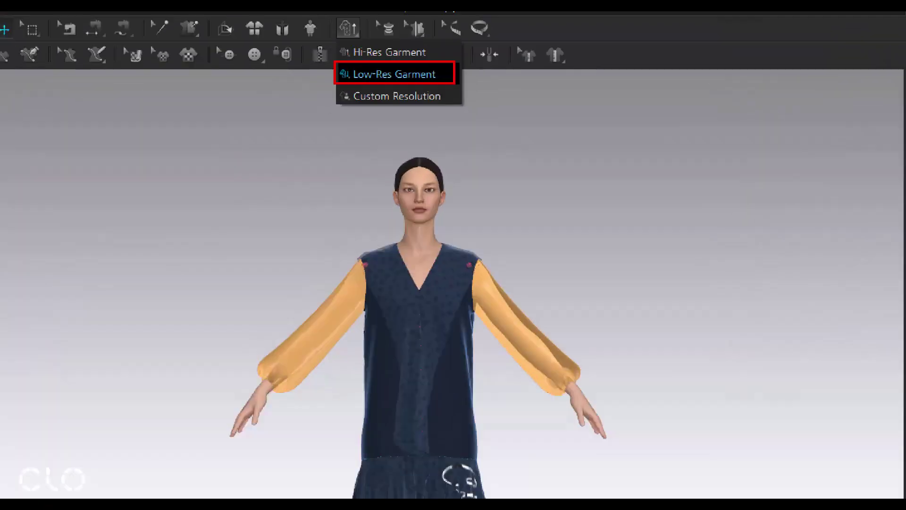
pyautogui.click(392, 78)
pyautogui.click(474, 262)
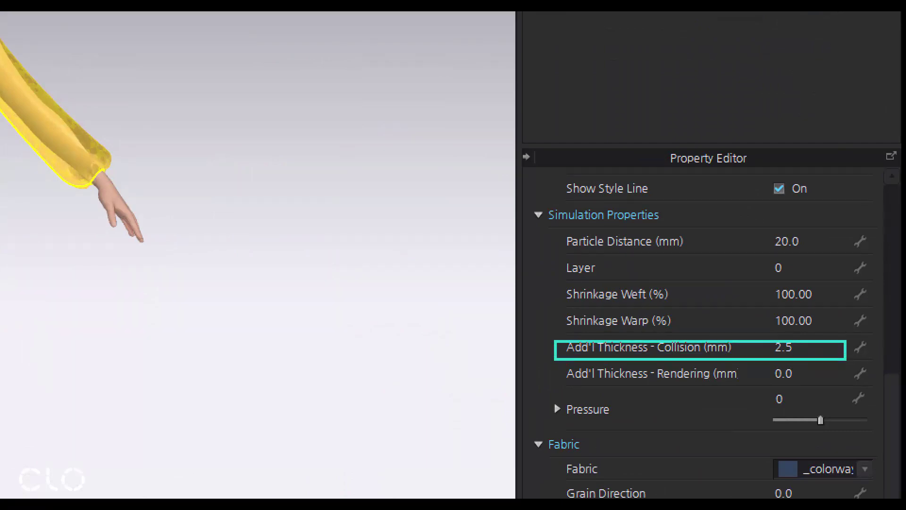
pyautogui.moveTo(772, 328)
pyautogui.mouseDown()
pyautogui.moveTo(751, 344)
pyautogui.moveTo(693, 254)
pyautogui.mouseUp()
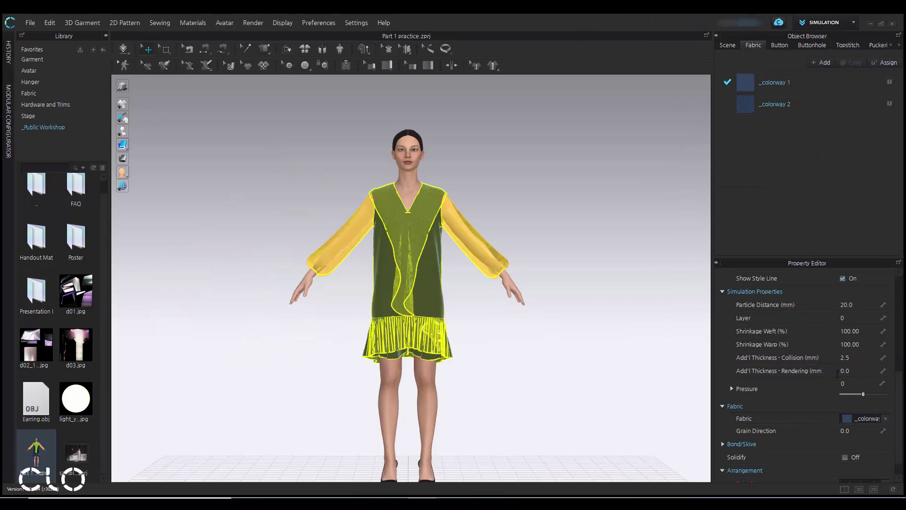
pyautogui.click(536, 253)
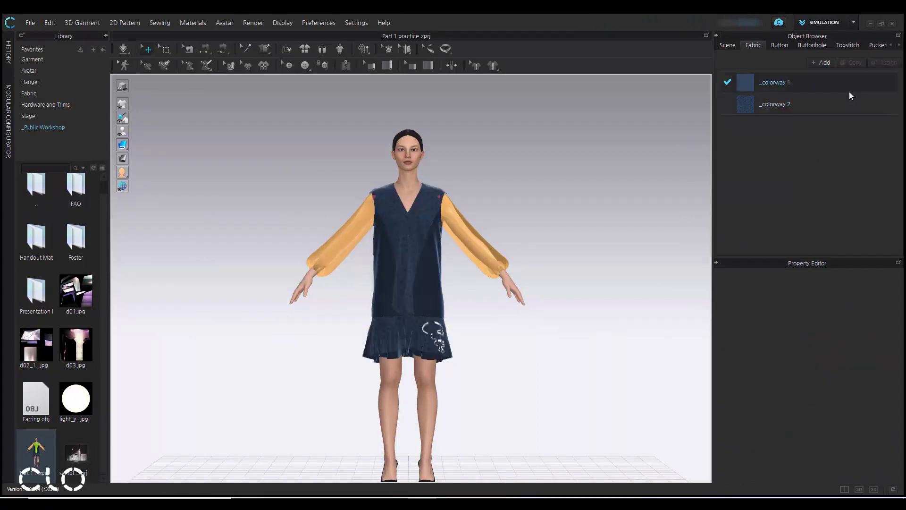
# - Select the fabrics _colorway 1 and _colorway 2 together and examine their stretch, shear and bending physical properties
pyautogui.scroll(2, 422, 288)
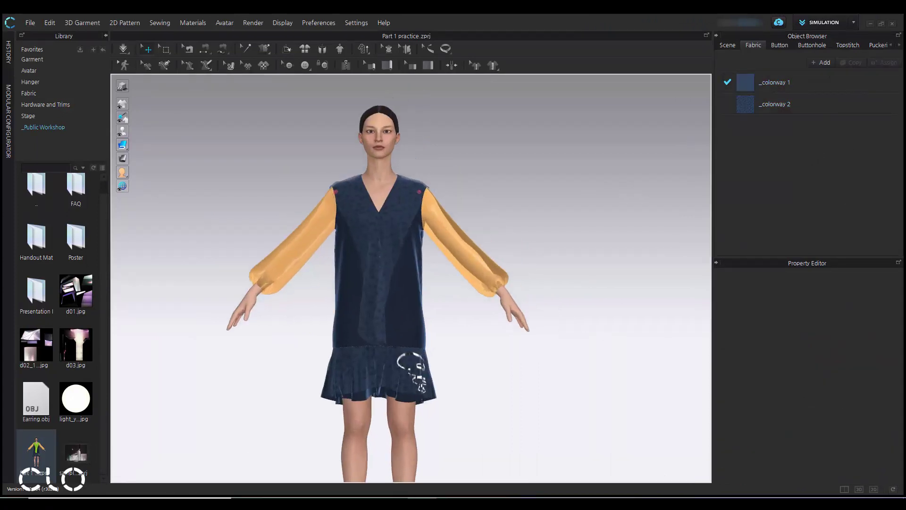
pyautogui.click(848, 84)
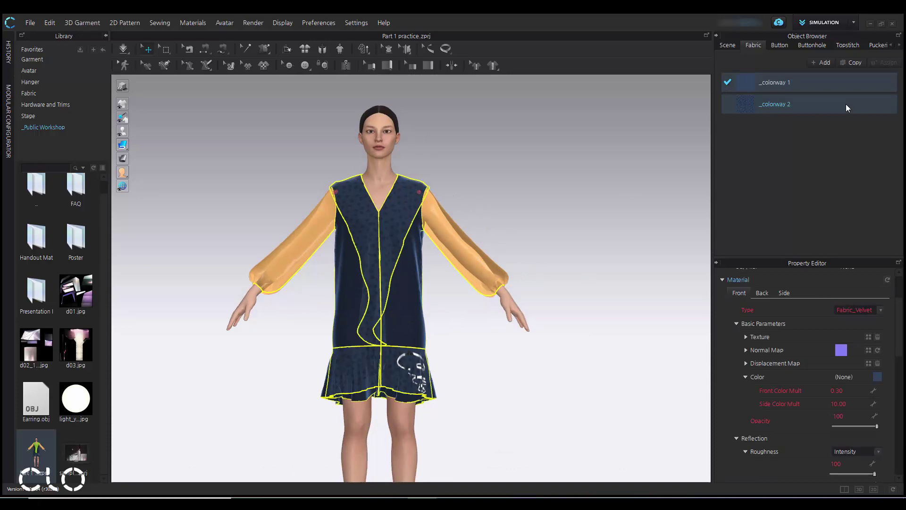
pyautogui.click(846, 103)
pyautogui.moveTo(853, 219); pyautogui.dragTo(854, 183)
pyautogui.moveTo(899, 296); pyautogui.dragTo(898, 383)
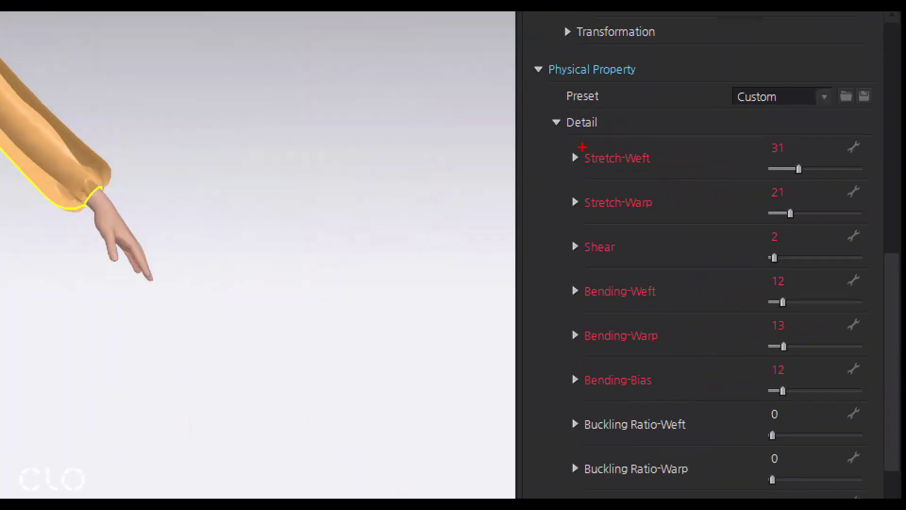
pyautogui.moveTo(735, 265); pyautogui.dragTo(731, 272)
pyautogui.moveTo(551, 165)
pyautogui.mouseDown()
pyautogui.moveTo(549, 380)
pyautogui.moveTo(561, 393)
pyautogui.moveTo(564, 142)
pyautogui.moveTo(566, 161)
pyautogui.mouseUp()
pyautogui.moveTo(537, 265); pyautogui.dragTo(471, 260)
pyautogui.moveTo(480, 251)
pyautogui.mouseDown()
pyautogui.moveTo(464, 274)
pyautogui.moveTo(473, 282)
pyautogui.mouseUp()
pyautogui.write('t')
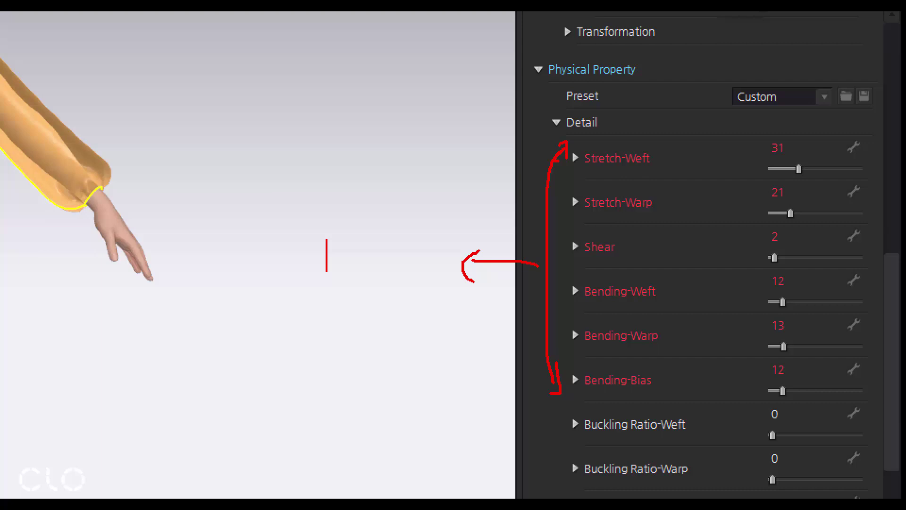
pyautogui.write('lower')
pyautogui.press('Return')
pyautogui.write('than')
pyautogui.press('Return')
pyautogui.write('6')
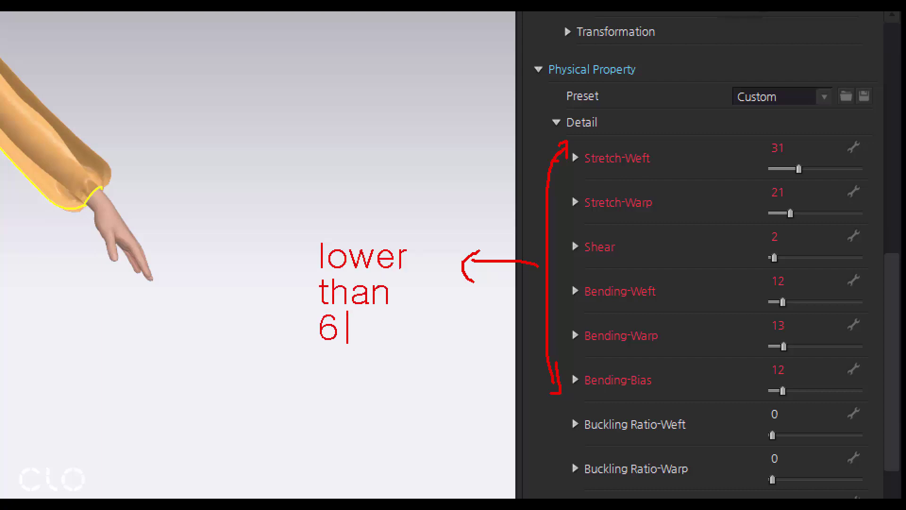
pyautogui.write('0')
pyautogui.press('Escape')
pyautogui.click(588, 231)
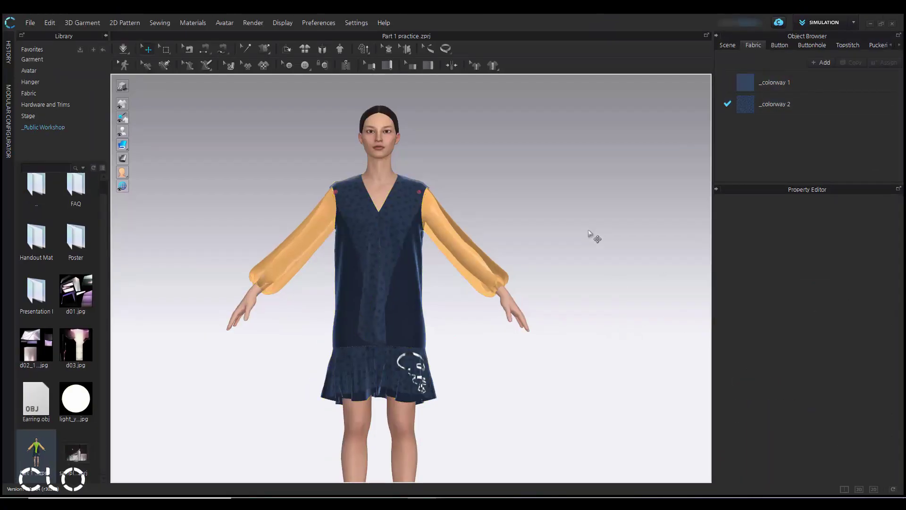
# - Turn off the Strengthen state on both orange sleeve pieces and deselect them
pyautogui.moveTo(547, 219); pyautogui.dragTo(617, 228, button='middle')
pyautogui.scroll(2, 531, 238)
pyautogui.moveTo(533, 236); pyautogui.dragTo(491, 260, button='middle')
pyautogui.scroll(4, 486, 255)
pyautogui.scroll(4, 490, 261)
pyautogui.click(514, 253)
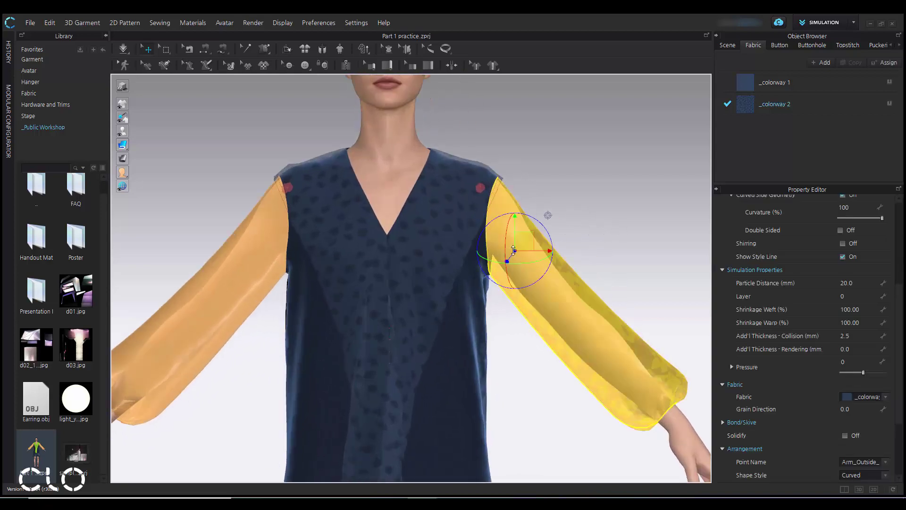
pyautogui.keyDown('shift'); pyautogui.click(220, 259); pyautogui.keyUp('shift')
pyautogui.rightClick(221, 261)
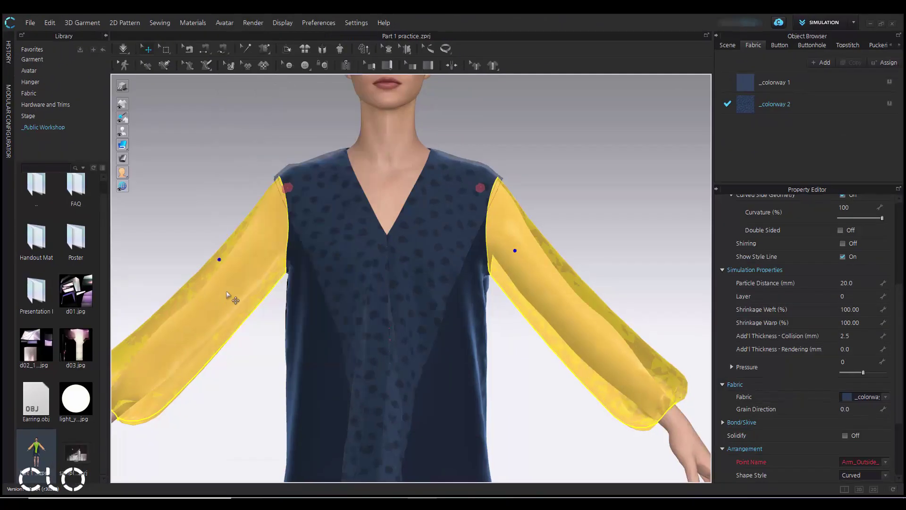
pyautogui.rightClick(226, 292)
pyautogui.click(271, 112)
pyautogui.click(227, 153)
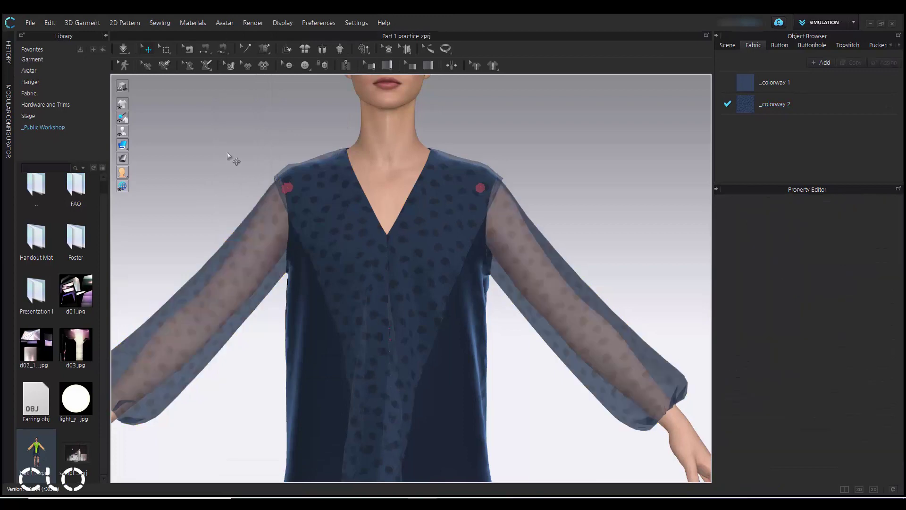
# - Remove the red pins from both shoulders of the dress
pyautogui.scroll(6, 475, 174)
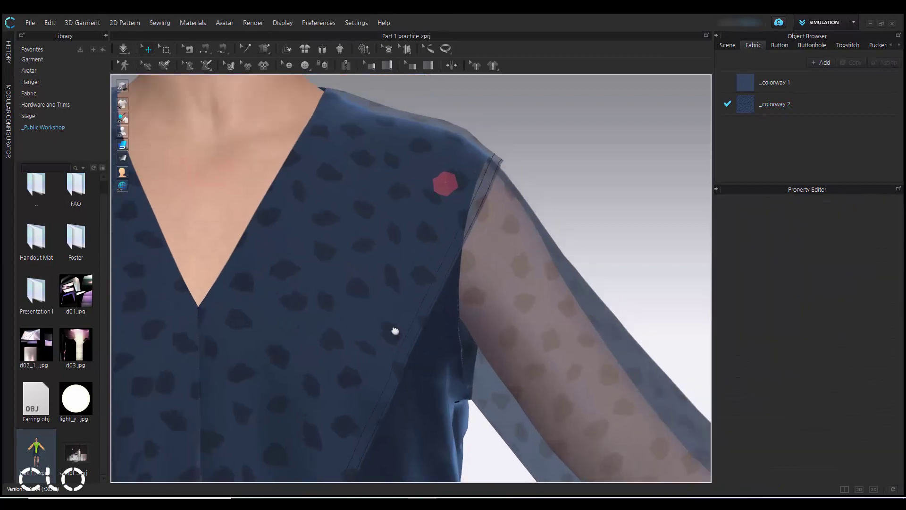
pyautogui.moveTo(417, 297); pyautogui.dragTo(388, 351)
pyautogui.moveTo(414, 279); pyautogui.dragTo(612, 213)
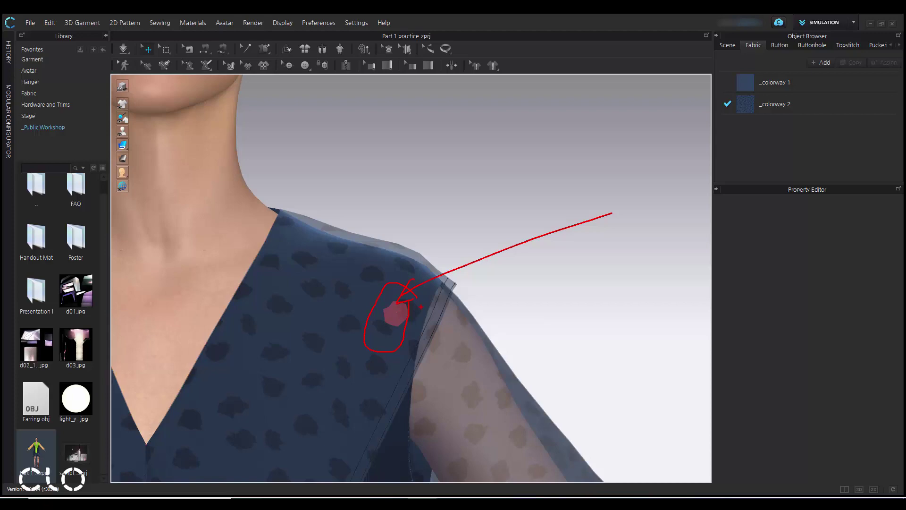
pyautogui.scroll(-10, 429, 216)
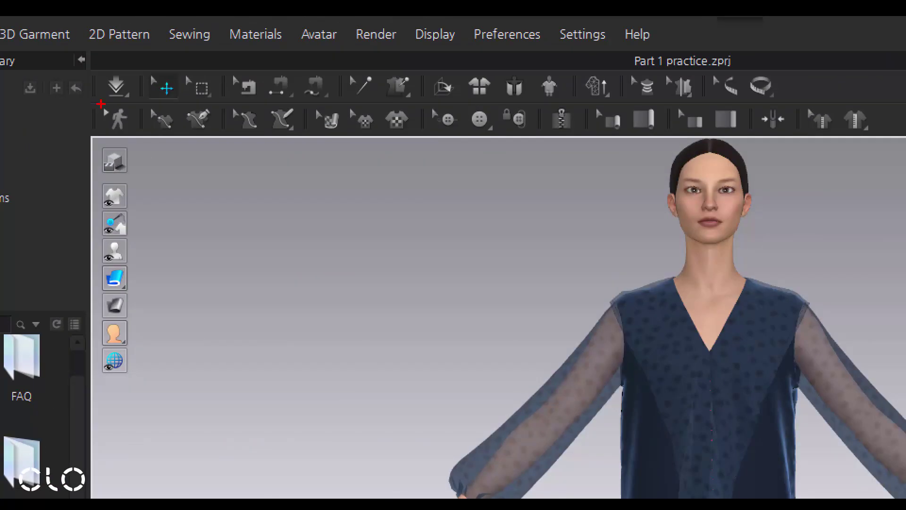
pyautogui.keyDown('ctrl'); pyautogui.moveTo(115, 57); pyautogui.dragTo(133, 38); pyautogui.keyUp('ctrl')
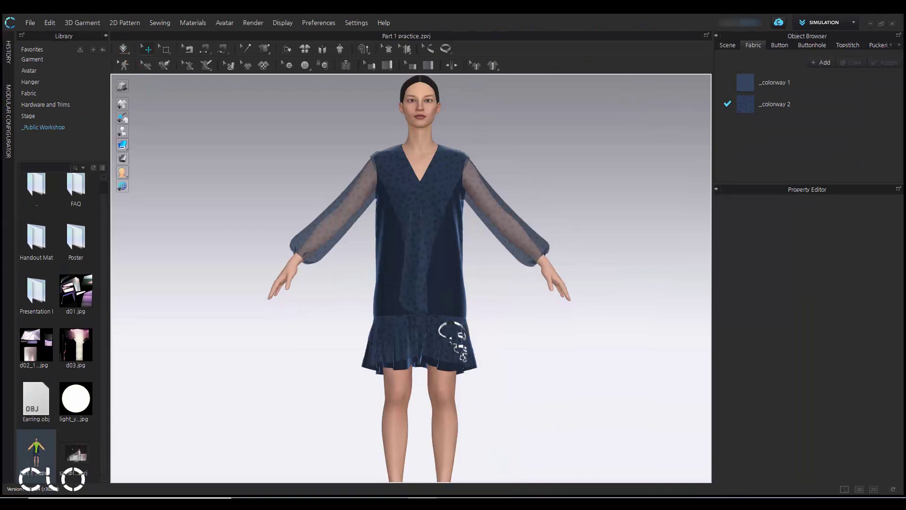
# - Set the simulation quality to Normal (Default)
pyautogui.click(118, 87)
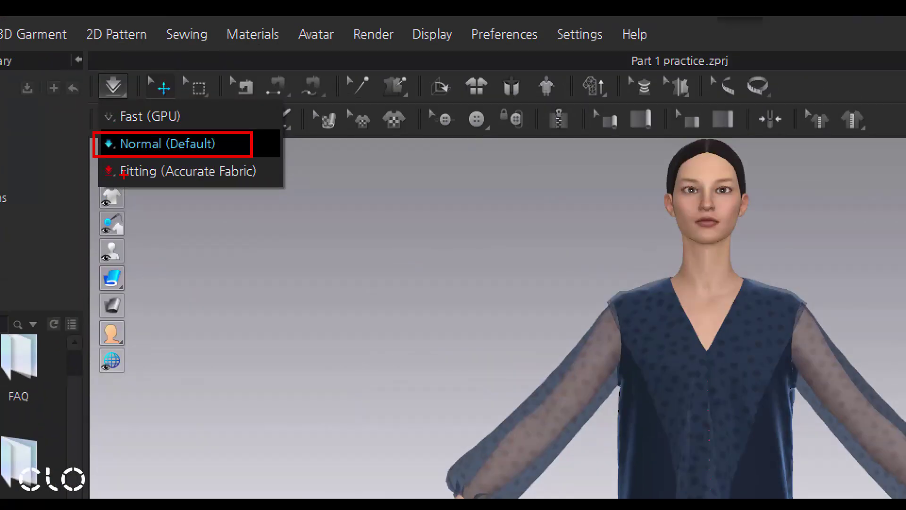
pyautogui.moveTo(123, 174); pyautogui.dragTo(275, 180)
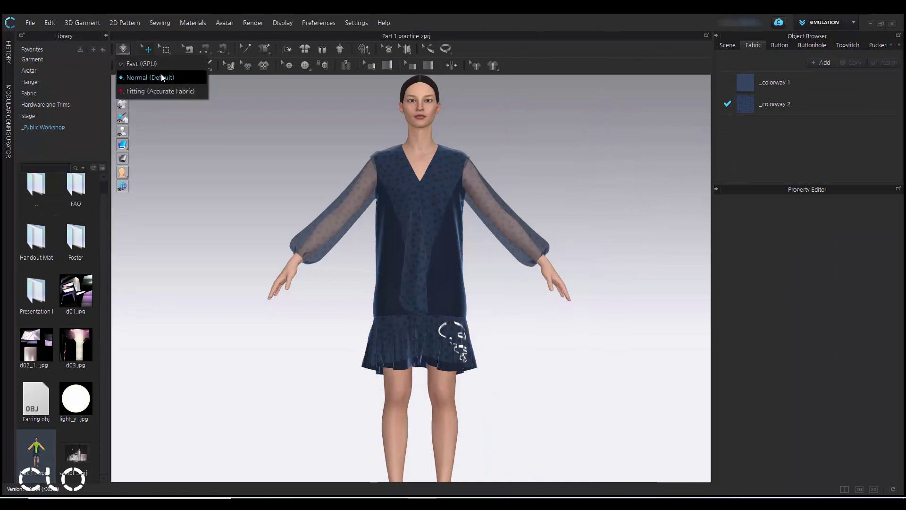
pyautogui.click(163, 77)
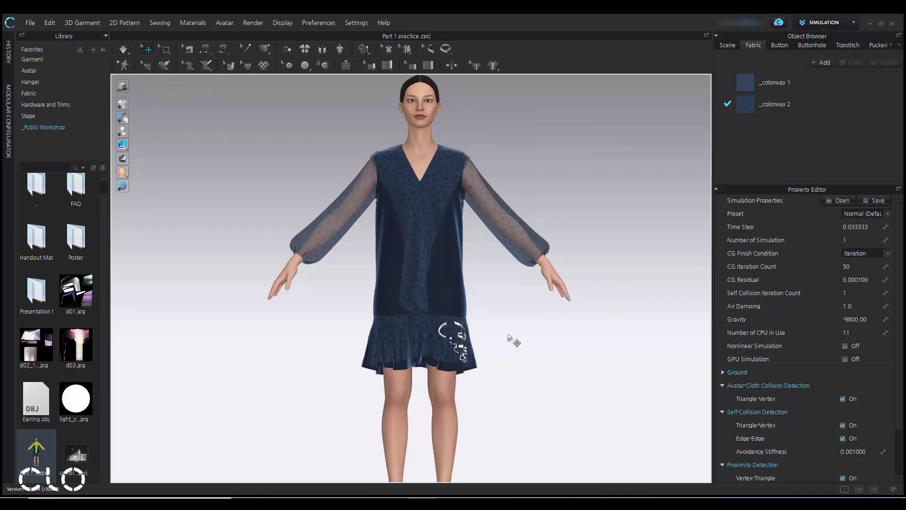
# - Draw an avatar tape about 112 mm long across the avatar's right shoulder, from the neckline towards the sleeve seam
pyautogui.moveTo(512, 340); pyautogui.dragTo(444, 331, button='middle')
pyautogui.scroll(6, 443, 332)
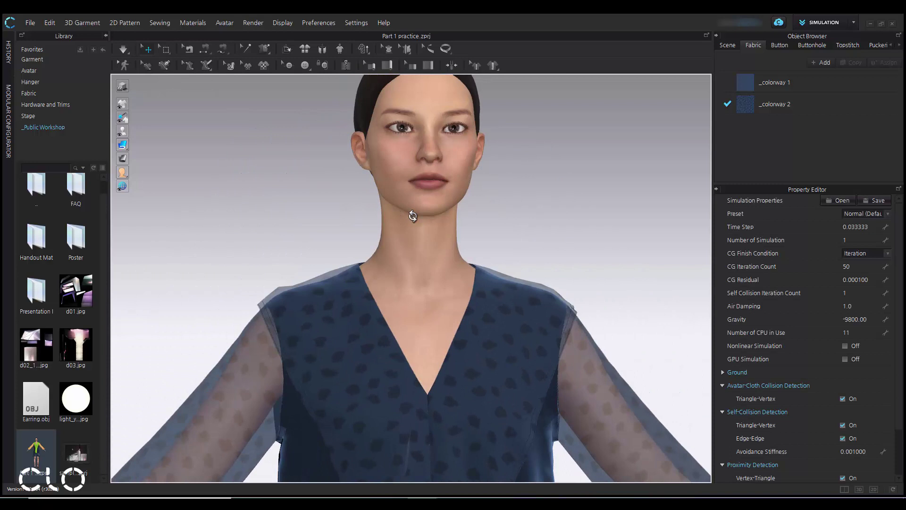
pyautogui.scroll(3, 424, 214)
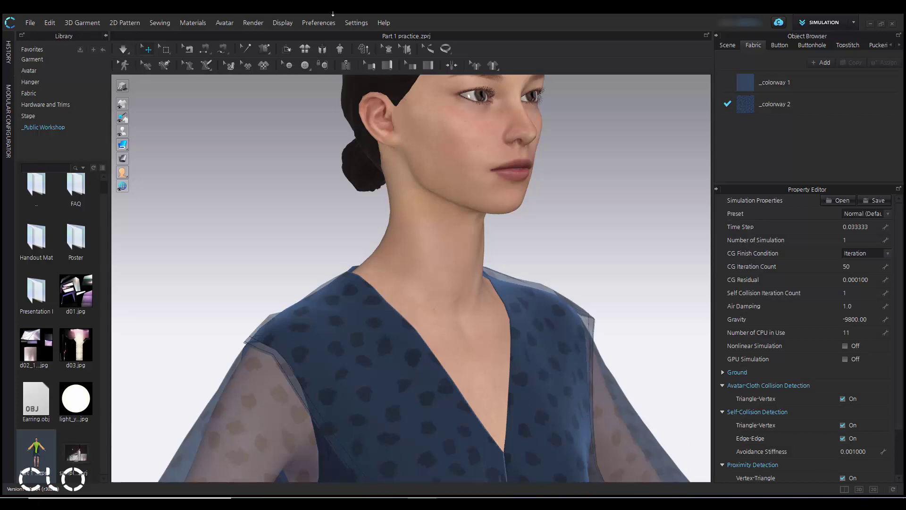
pyautogui.click(407, 50)
pyautogui.scroll(2, 417, 309)
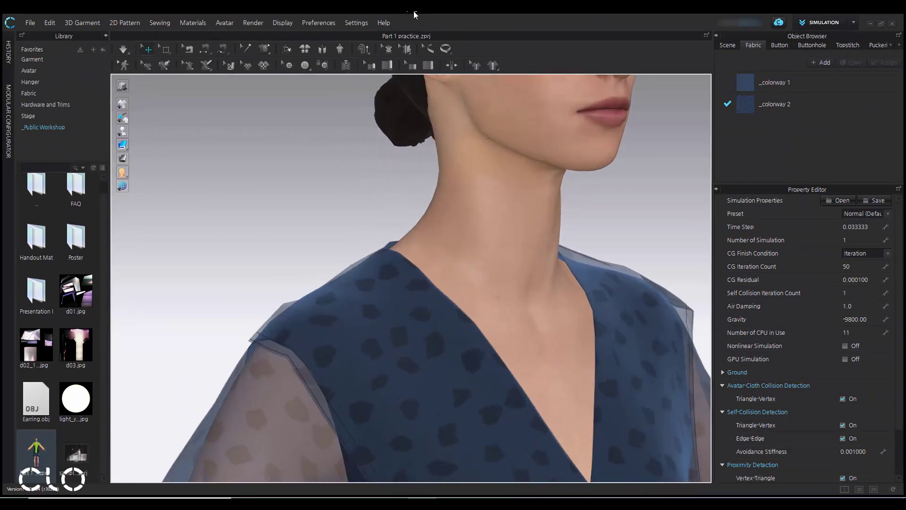
pyautogui.click(402, 50)
pyautogui.click(435, 78)
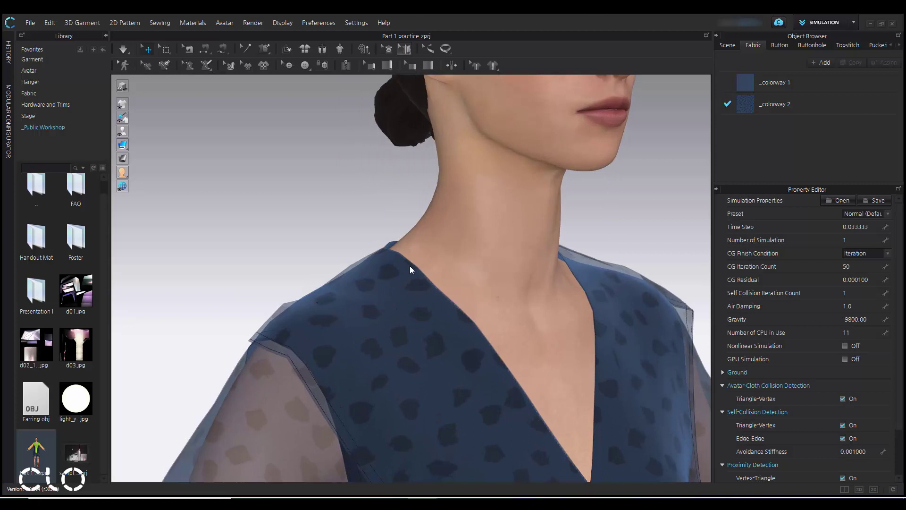
pyautogui.click(401, 255)
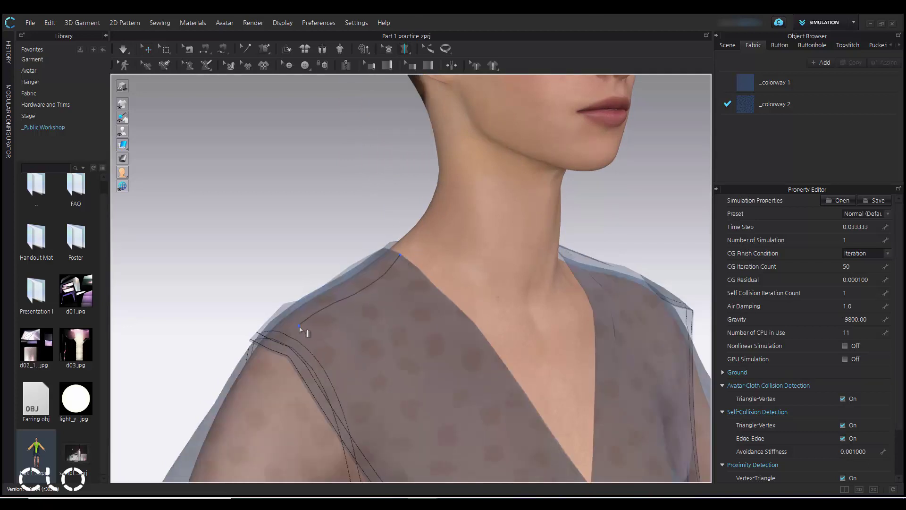
pyautogui.doubleClick(299, 327)
pyautogui.moveTo(460, 271); pyautogui.dragTo(452, 288, button='right')
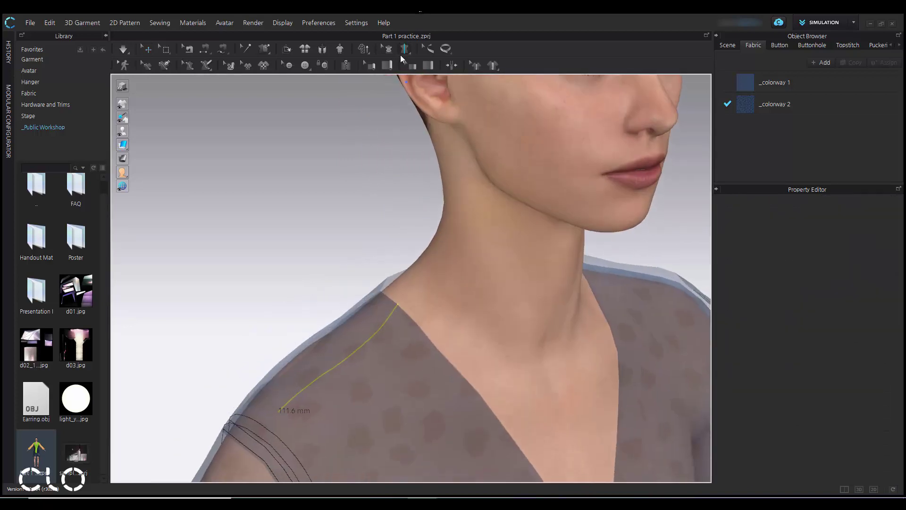
# - Attach the dress's right shoulder seam line to the avatar tape
pyautogui.click(404, 48)
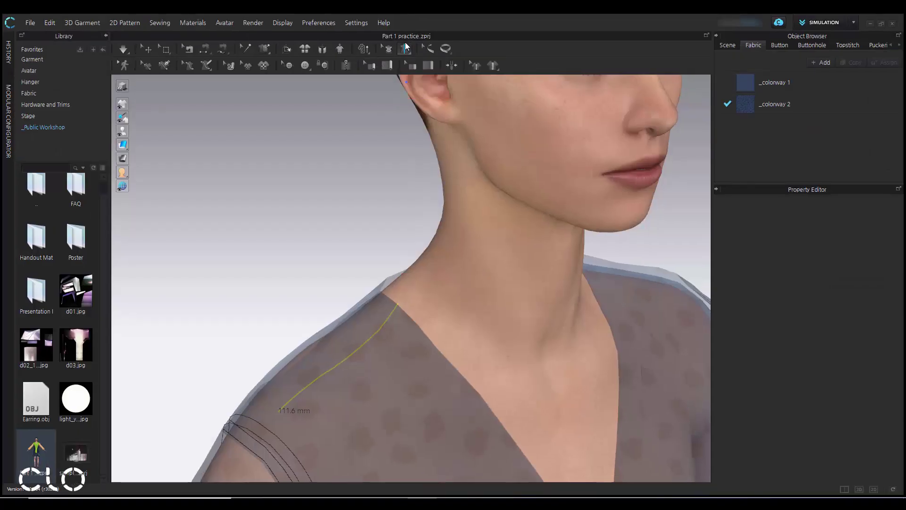
pyautogui.click(405, 48)
pyautogui.click(439, 95)
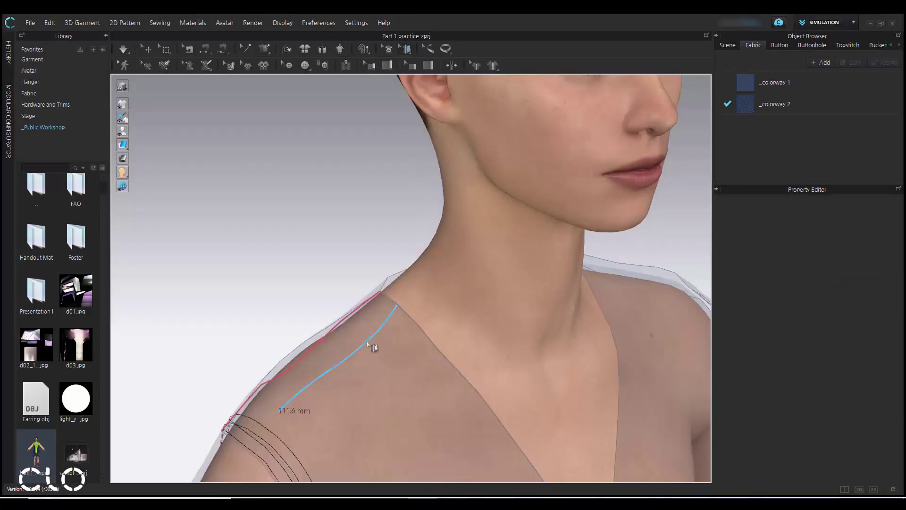
pyautogui.click(367, 343)
pyautogui.scroll(-2, 299, 238)
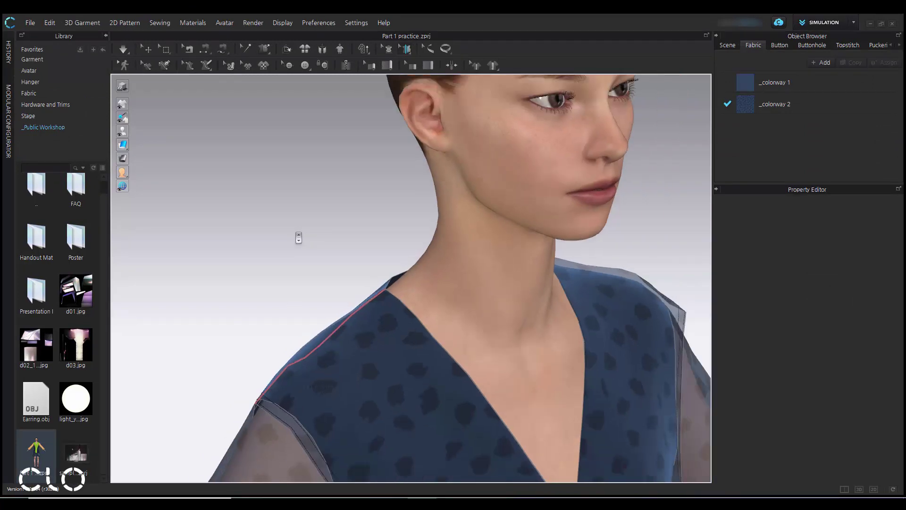
# - Simulate the dress with its taped shoulder seam, stop the simulation and inspect the right shoulder up close
pyautogui.press('2')
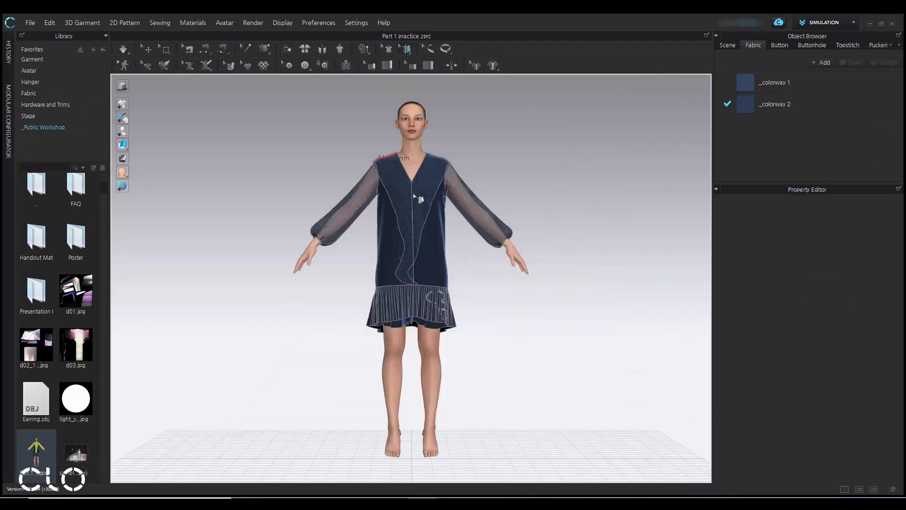
pyautogui.scroll(2, 418, 198)
pyautogui.click(148, 51)
pyautogui.press('space')
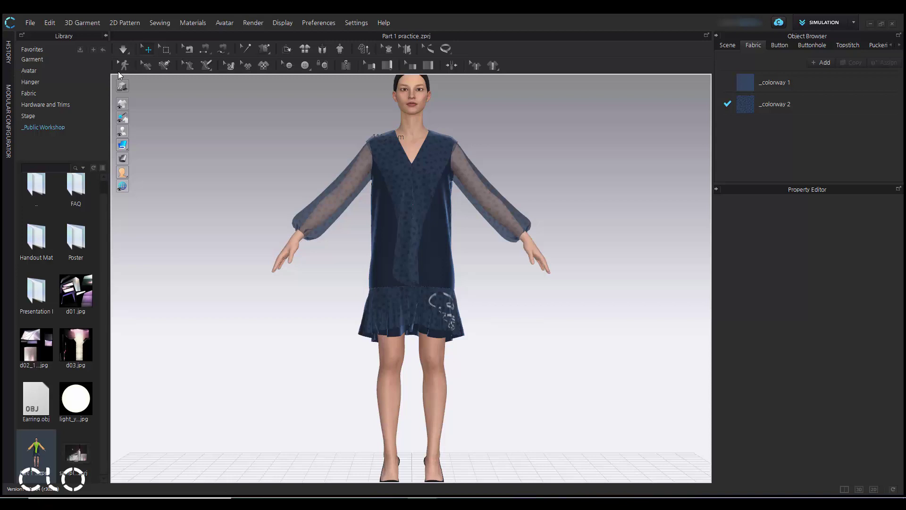
pyautogui.scroll(2, 417, 232)
pyautogui.moveTo(417, 232); pyautogui.dragTo(417, 315, button='middle')
pyautogui.moveTo(419, 233); pyautogui.dragTo(463, 231, button='right')
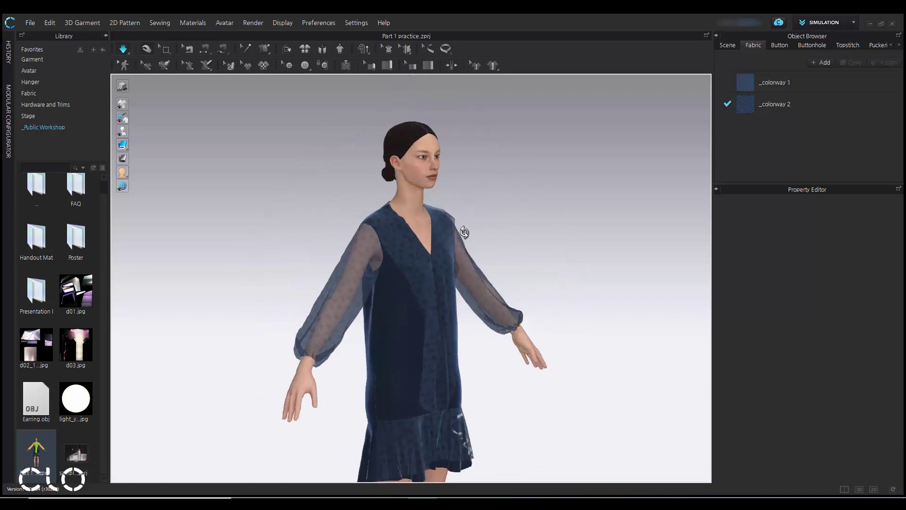
pyautogui.scroll(4, 422, 276)
pyautogui.press('space')
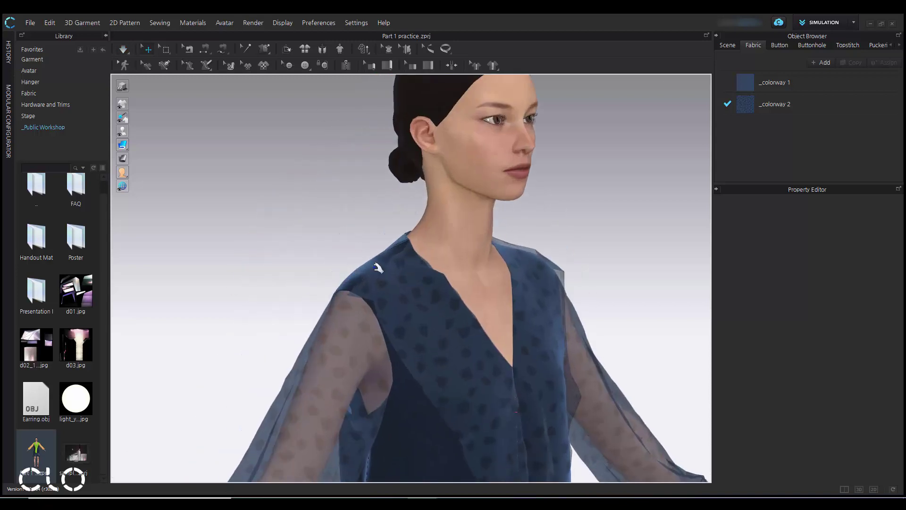
pyautogui.moveTo(409, 241); pyautogui.dragTo(431, 247)
pyautogui.moveTo(356, 209); pyautogui.dragTo(367, 263)
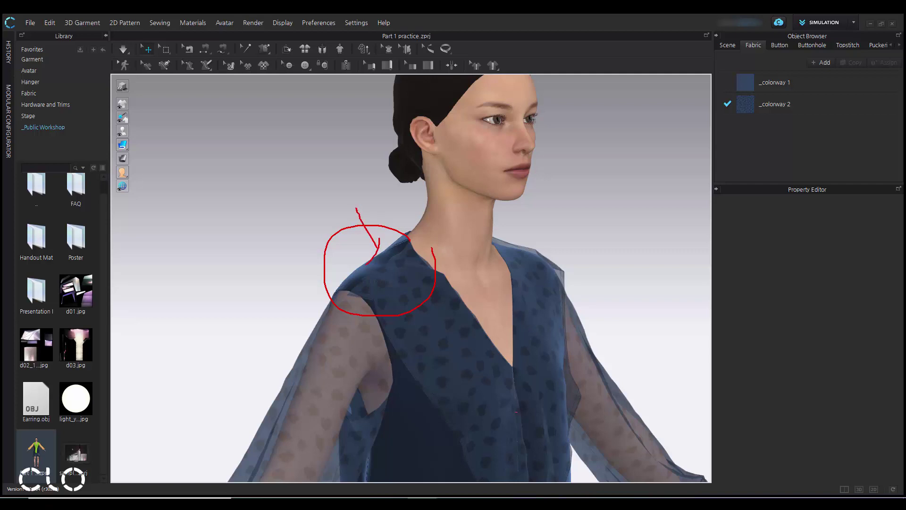
pyautogui.press('Escape')
# - Add Earring.obj from the library to the avatar, loaded as a trim with mm scale at 100%
pyautogui.press('2')
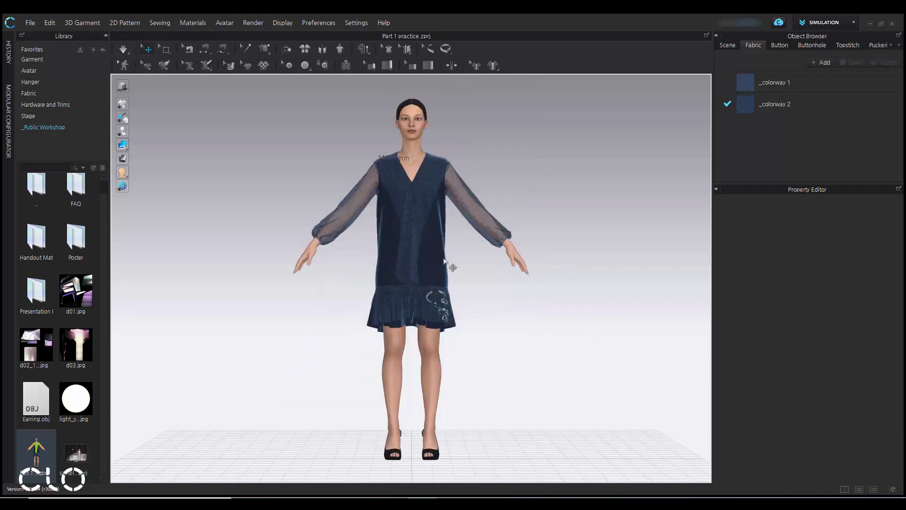
pyautogui.scroll(4, 446, 166)
pyautogui.moveTo(445, 166); pyautogui.dragTo(445, 328, button='middle')
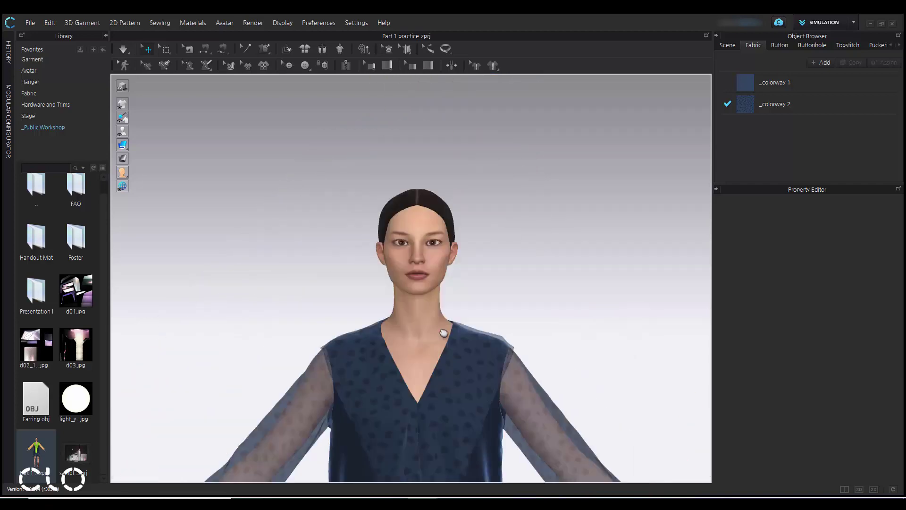
pyautogui.scroll(4, 443, 328)
pyautogui.click(423, 254)
pyautogui.moveTo(423, 257); pyautogui.dragTo(451, 299, button='right')
pyautogui.scroll(5, 443, 253)
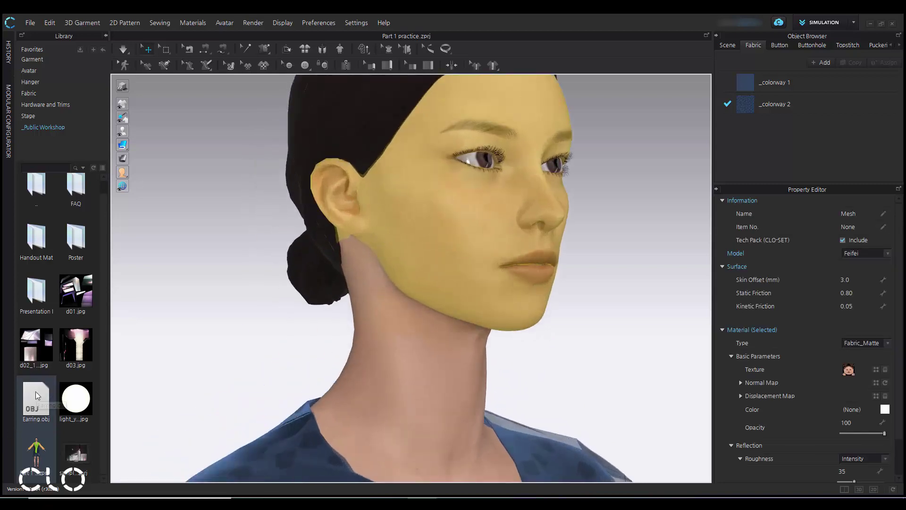
pyautogui.moveTo(36, 395); pyautogui.dragTo(444, 316)
pyautogui.click(412, 157)
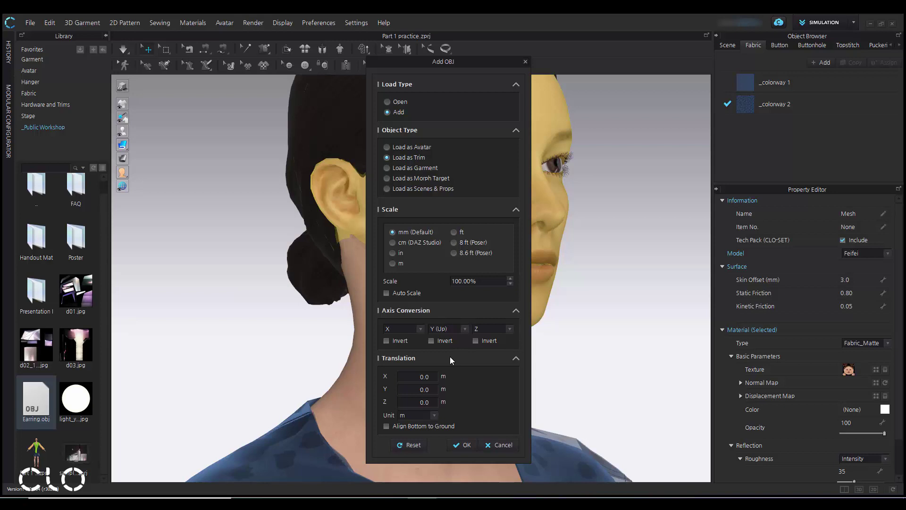
pyautogui.click(462, 444)
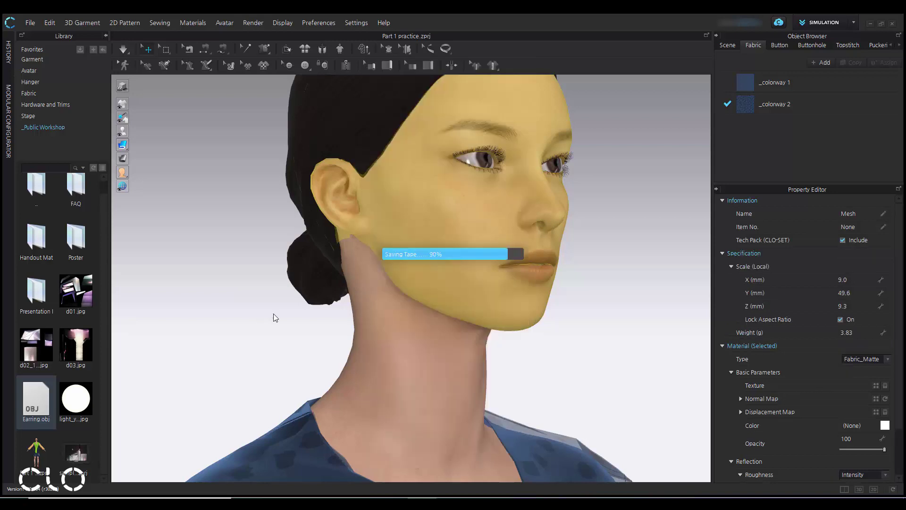
# - Show the 3D garment and 2D pattern windows side by side and bring the avatar's right ear into view
pyautogui.click(875, 491)
pyautogui.click(845, 489)
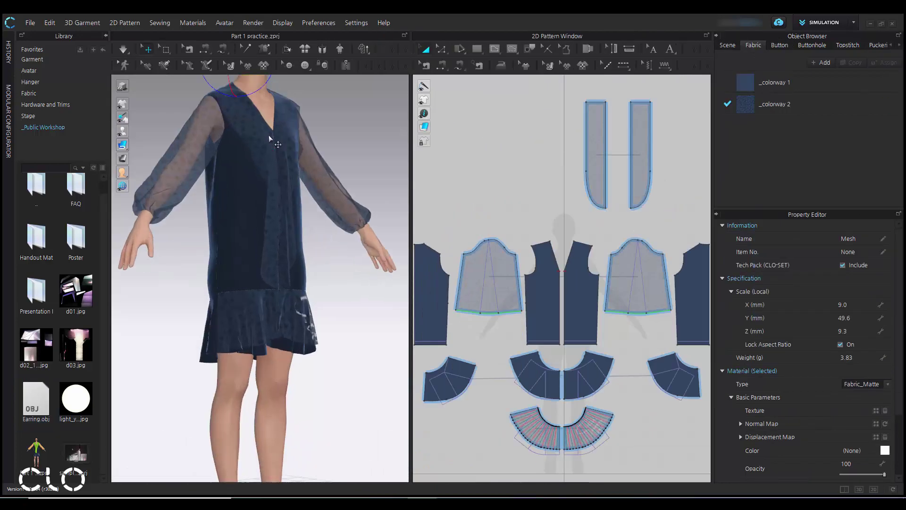
pyautogui.scroll(5, 303, 364)
pyautogui.moveTo(304, 364); pyautogui.dragTo(250, 326, button='right')
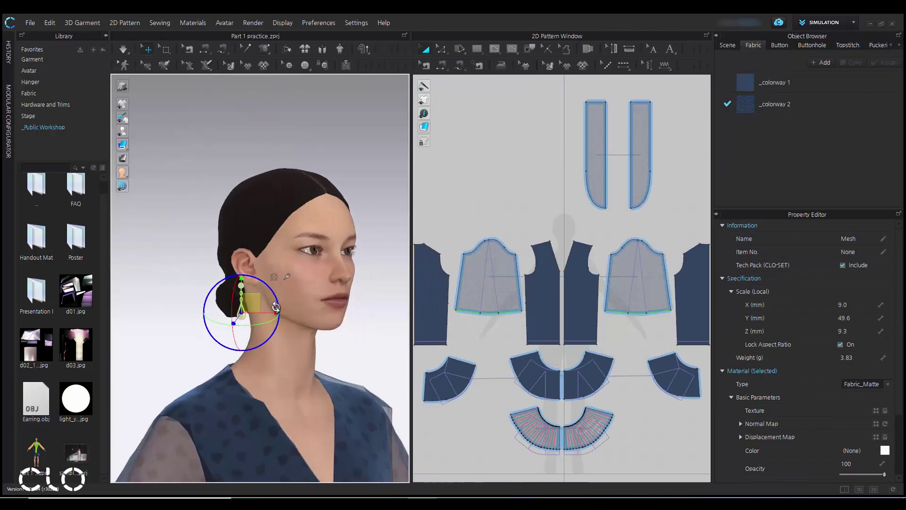
# - Delete the earring trim hanging at the avatar's right ear
pyautogui.scroll(3, 251, 327)
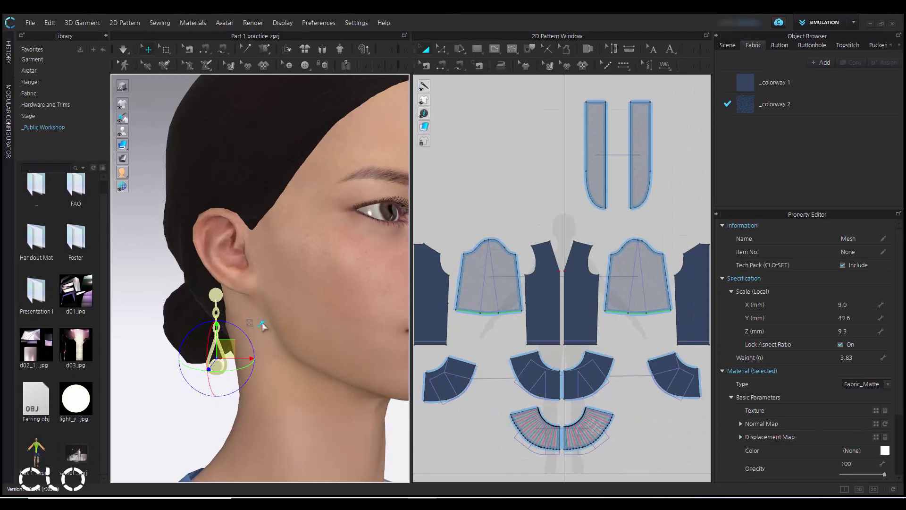
pyautogui.click(262, 323)
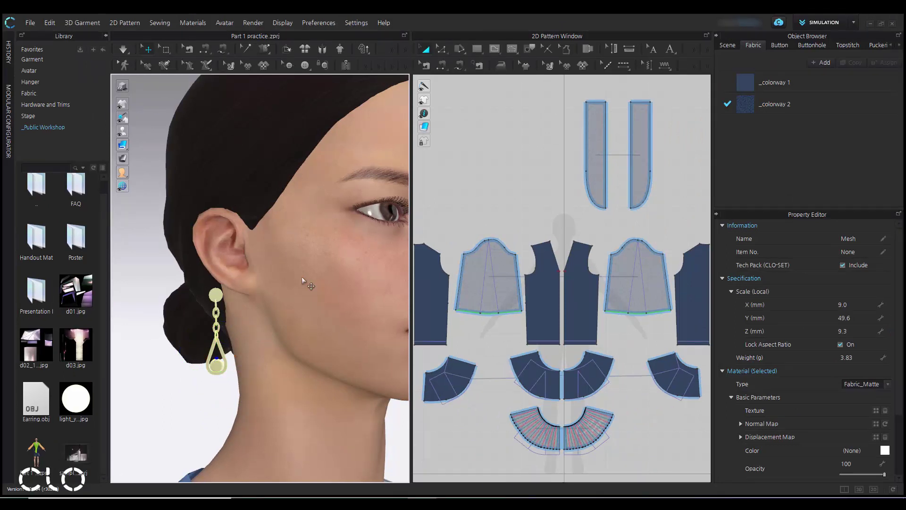
pyautogui.press('Delete')
# - Create a 5 x 5 mm rectangle pattern beside the earlobe of the avatar silhouette in the 2D pattern window
pyautogui.scroll(5, 599, 256)
pyautogui.scroll(2, 600, 256)
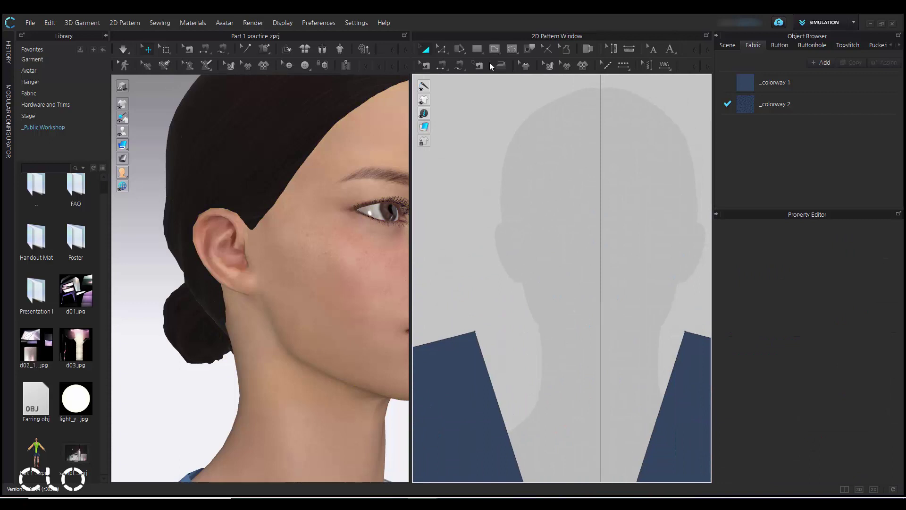
pyautogui.click(477, 49)
pyautogui.click(514, 273)
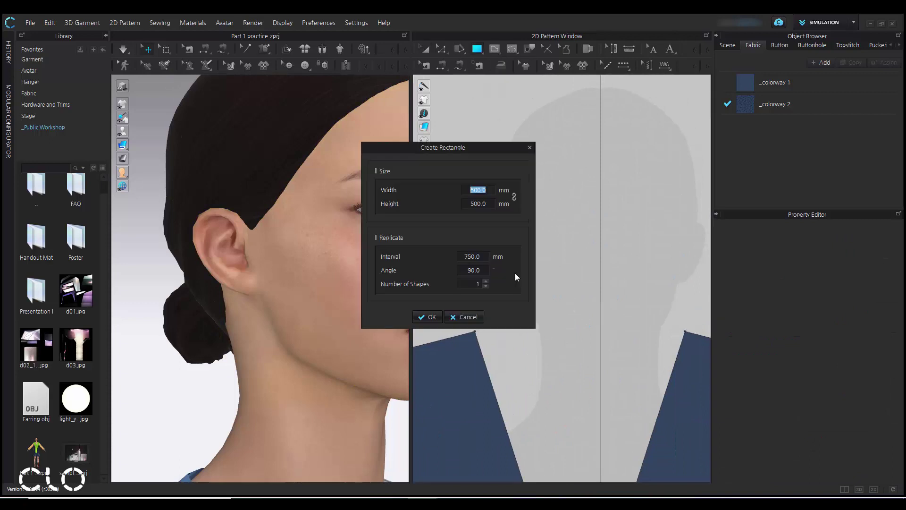
pyautogui.write('5')
pyautogui.click(488, 203)
pyautogui.write('5')
pyautogui.press('Return')
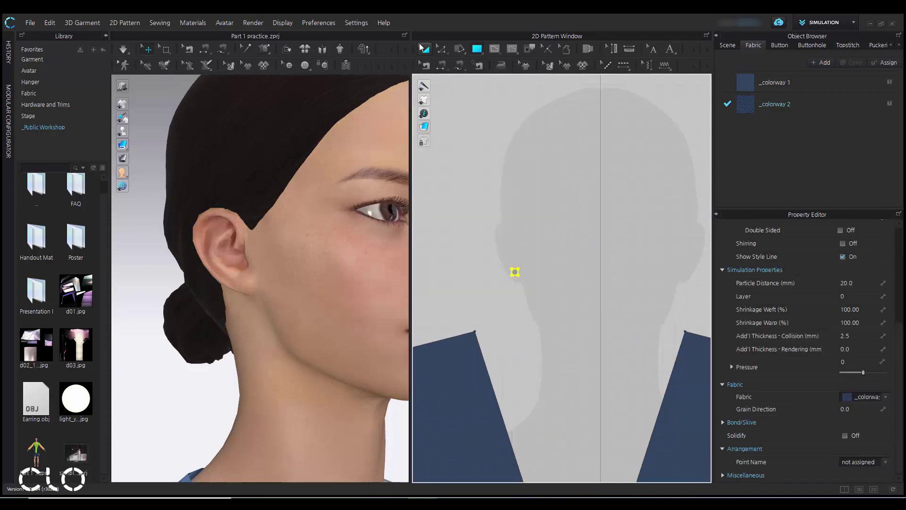
# - Add a new fabric and assign it to the small square pattern
pyautogui.click(425, 49)
pyautogui.click(821, 62)
pyautogui.moveTo(770, 127); pyautogui.dragTo(516, 277)
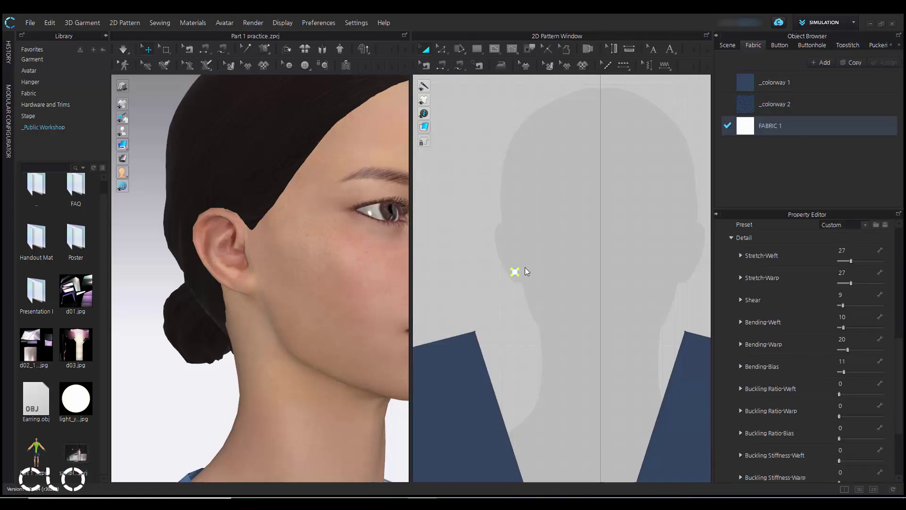
# - Set the new white fabric's physical property preset to Trim_Hardware
pyautogui.scroll(3, 840, 320)
pyautogui.click(841, 314)
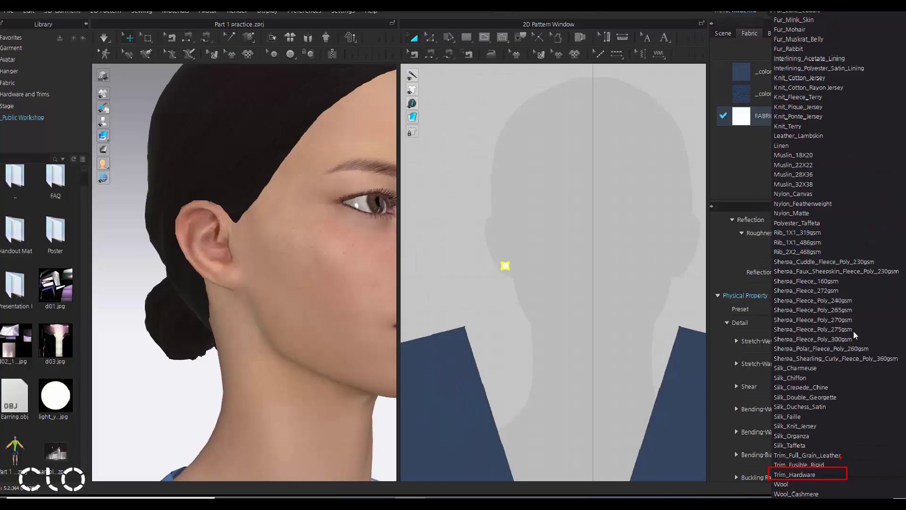
pyautogui.click(849, 315)
pyautogui.click(849, 315)
pyautogui.click(831, 476)
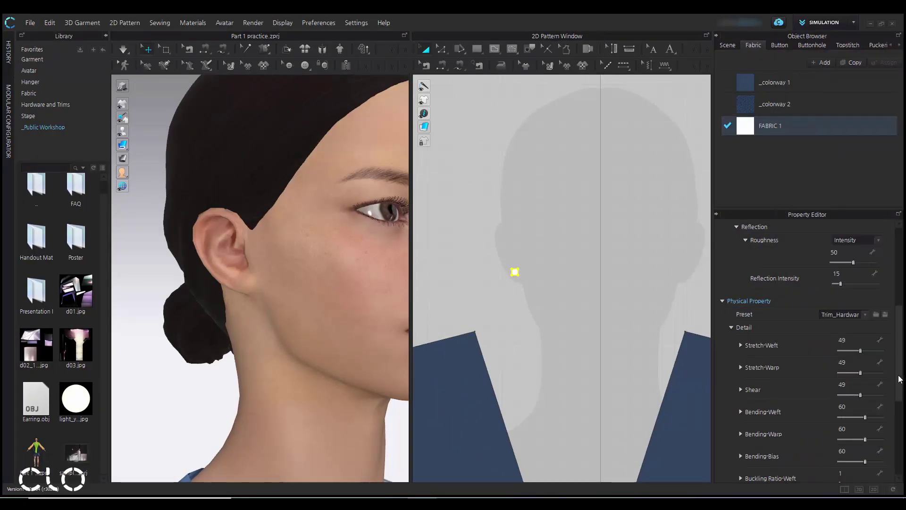
pyautogui.scroll(-6, 239, 284)
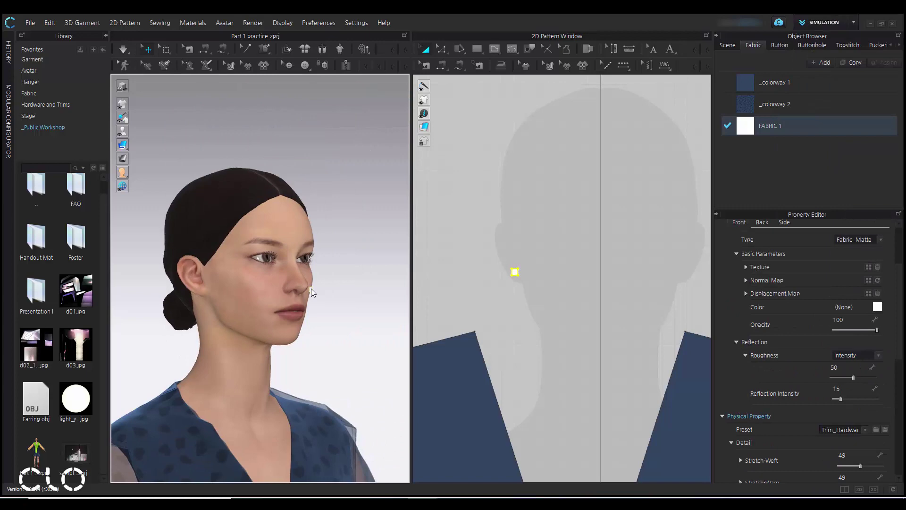
# - Move the small square pattern from in front of the avatar's face to its right earlobe in 3D
pyautogui.scroll(1, 318, 294)
pyautogui.click(318, 293)
pyautogui.moveTo(318, 293); pyautogui.dragTo(193, 296)
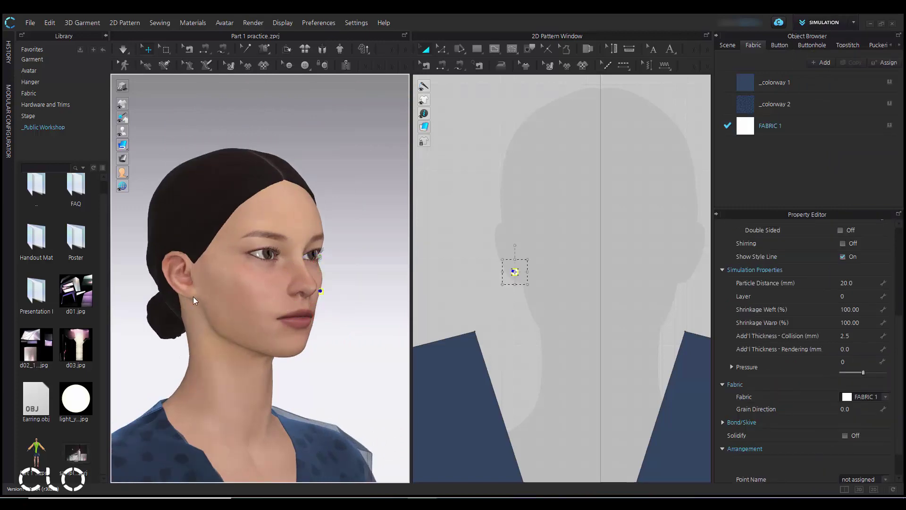
pyautogui.scroll(5, 186, 312)
pyautogui.scroll(2, 187, 315)
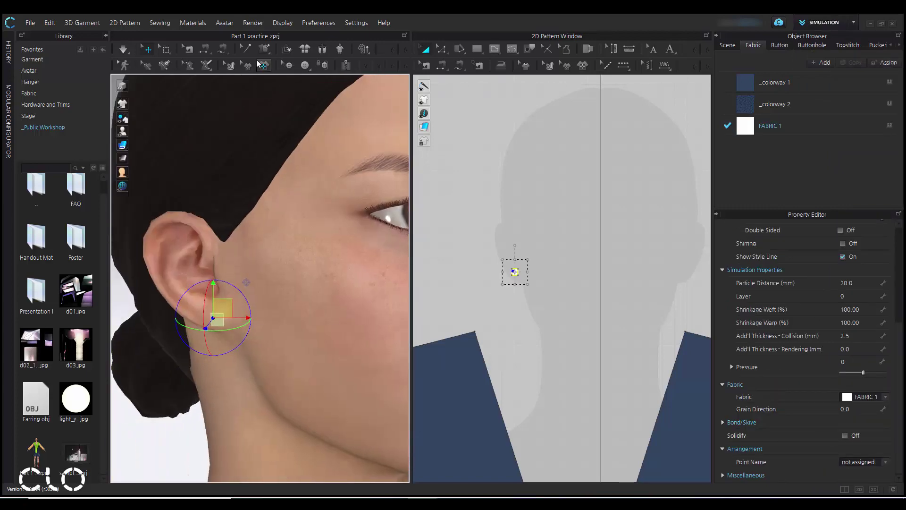
# - Tack the small square pattern onto the avatar's right earlobe with Tack on Avatar and run the simulation
pyautogui.click(264, 49)
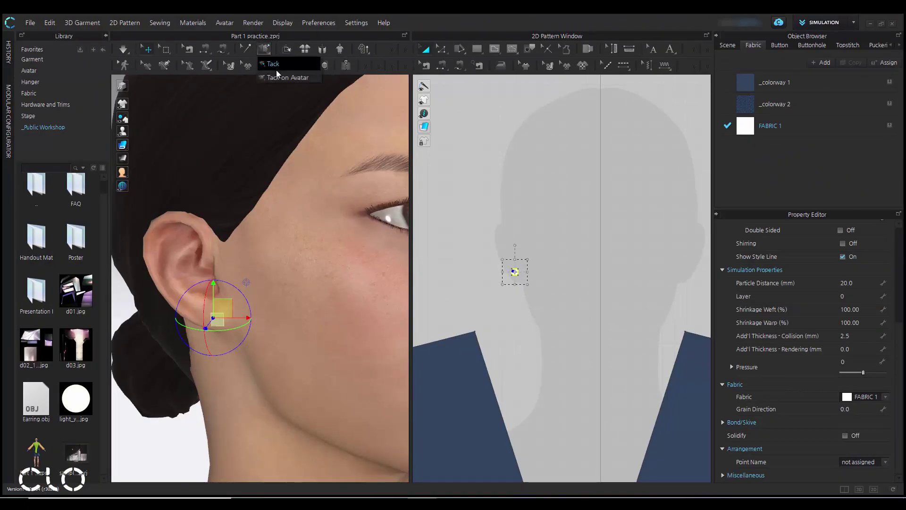
pyautogui.click(279, 77)
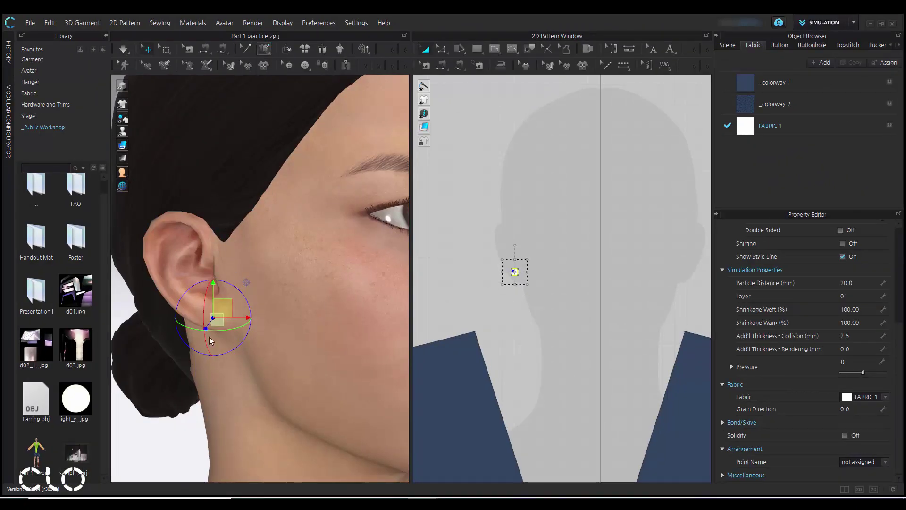
pyautogui.click(217, 322)
pyautogui.click(219, 322)
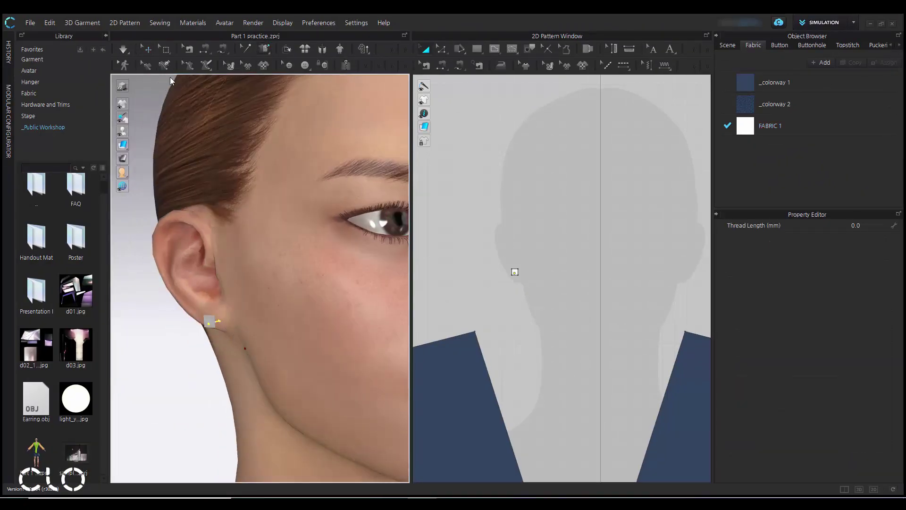
pyautogui.moveTo(272, 319); pyautogui.dragTo(304, 319, button='right')
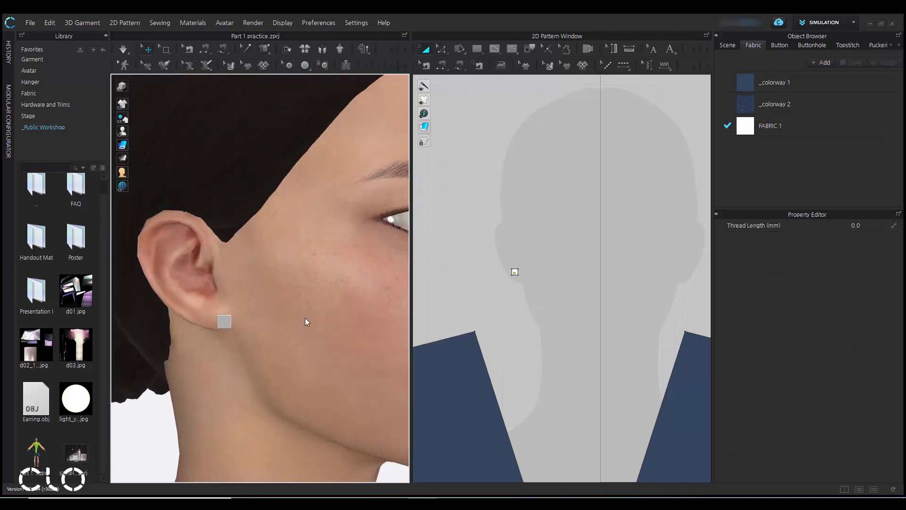
pyautogui.click(123, 49)
pyautogui.press('space')
# - Show only the 3D window and check the tacked square pattern at the avatar's right ear
pyautogui.click(859, 490)
pyautogui.scroll(-3, 353, 350)
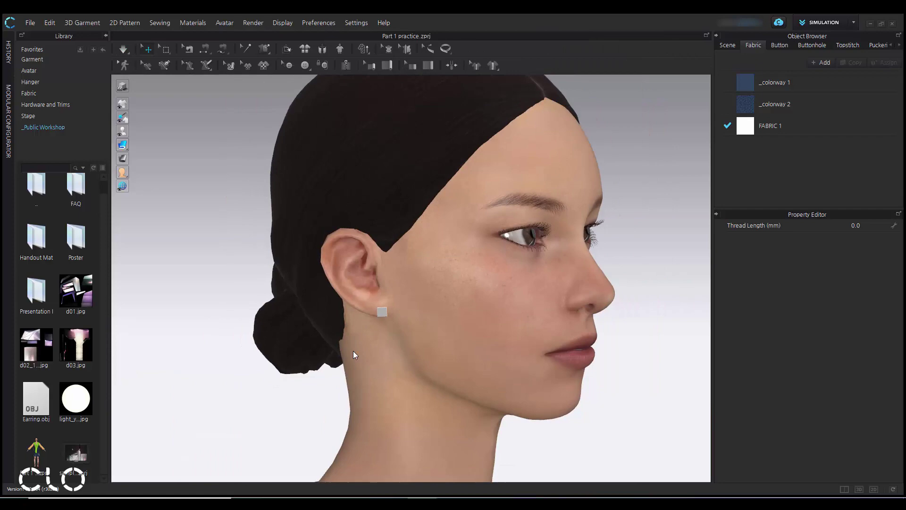
pyautogui.moveTo(411, 351); pyautogui.dragTo(376, 350, button='right')
pyautogui.click(383, 307)
pyautogui.scroll(-6, 397, 348)
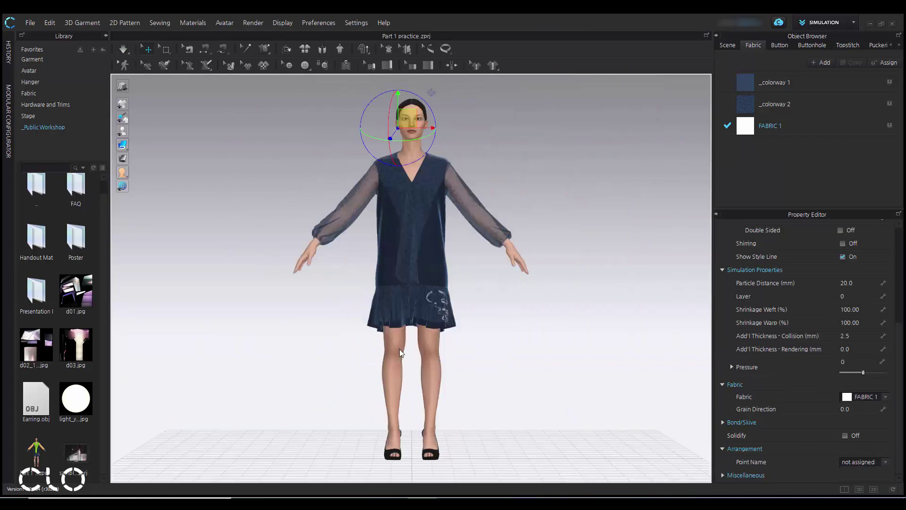
pyautogui.scroll(3, 392, 200)
pyautogui.scroll(3, 392, 201)
pyautogui.moveTo(395, 118); pyautogui.dragTo(439, 373, button='middle')
pyautogui.scroll(3, 369, 236)
pyautogui.scroll(3, 439, 373)
pyautogui.moveTo(439, 373); pyautogui.dragTo(472, 372, button='right')
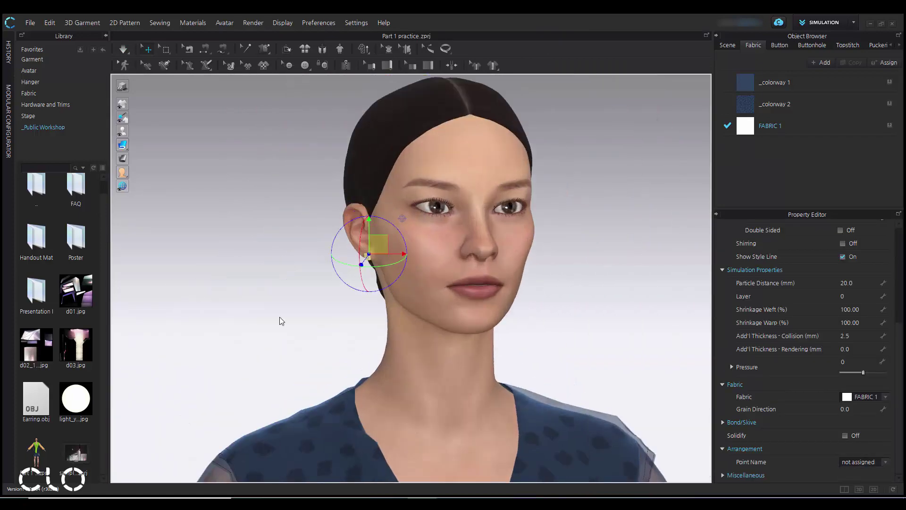
pyautogui.click(280, 316)
# - Add Earring.obj from the library as a trim at mm scale and 100%, and attach it to the small square at the earlobe
pyautogui.doubleClick(38, 414)
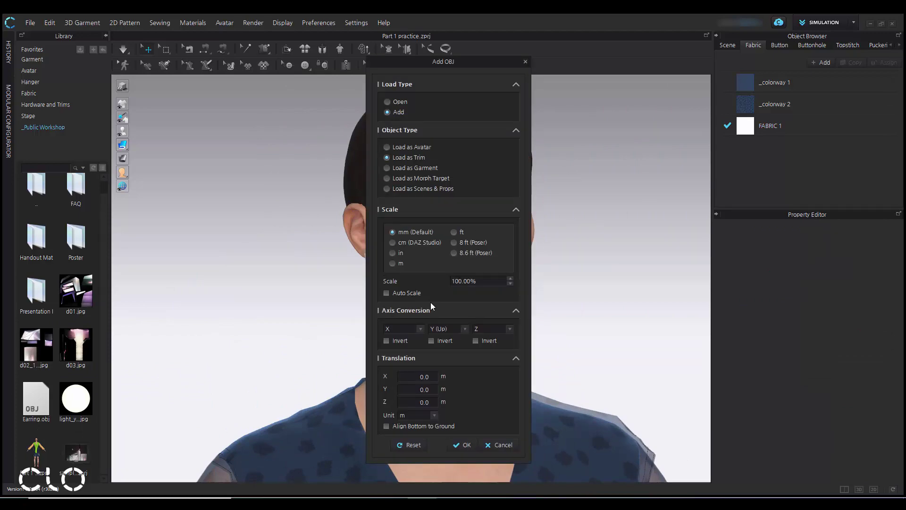
pyautogui.click(460, 445)
pyautogui.scroll(-5, 337, 262)
pyautogui.scroll(6, 336, 272)
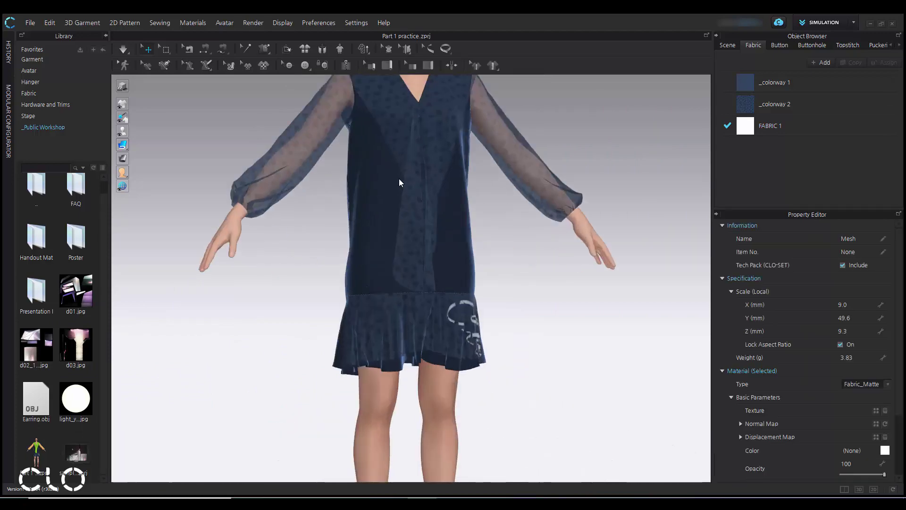
pyautogui.scroll(5, 433, 302)
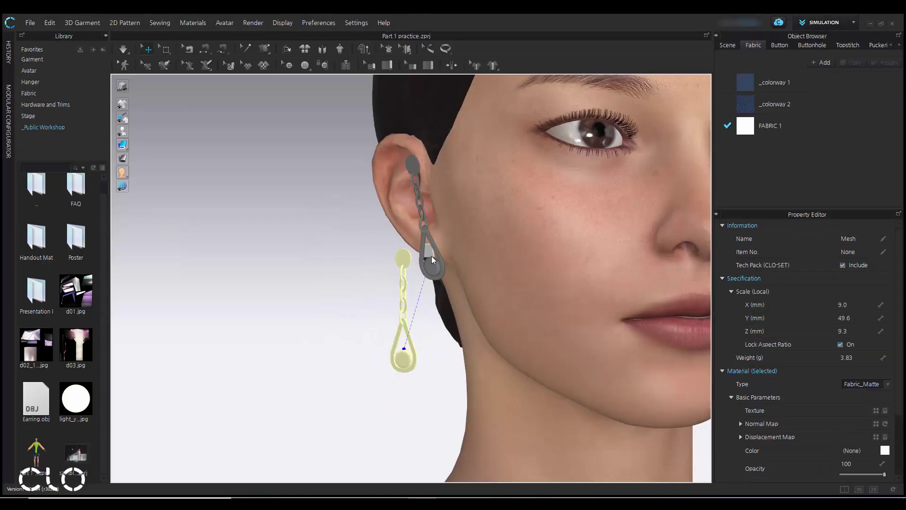
pyautogui.click(431, 256)
# - Move the earring so its round stud sits over the small square pattern at the earlobe
pyautogui.moveTo(442, 243); pyautogui.dragTo(453, 329)
pyautogui.moveTo(442, 335); pyautogui.dragTo(453, 330, button='right')
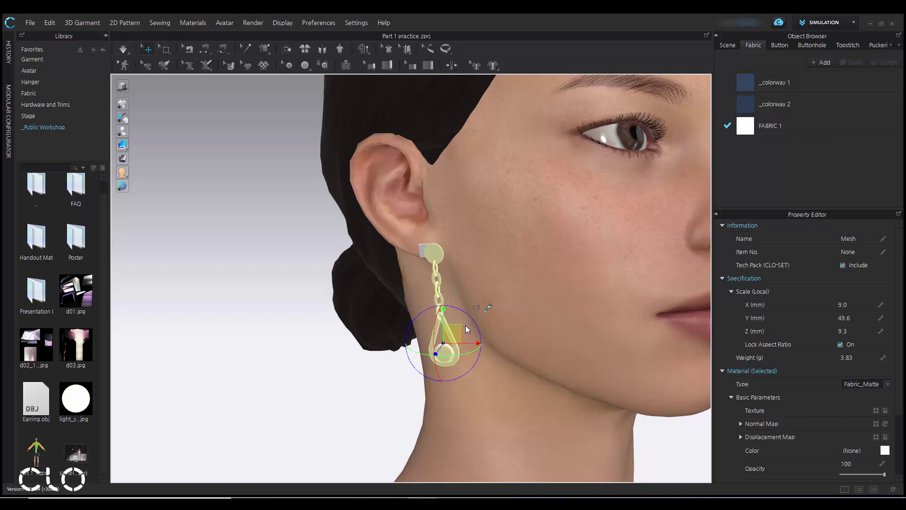
pyautogui.moveTo(454, 328); pyautogui.dragTo(431, 341)
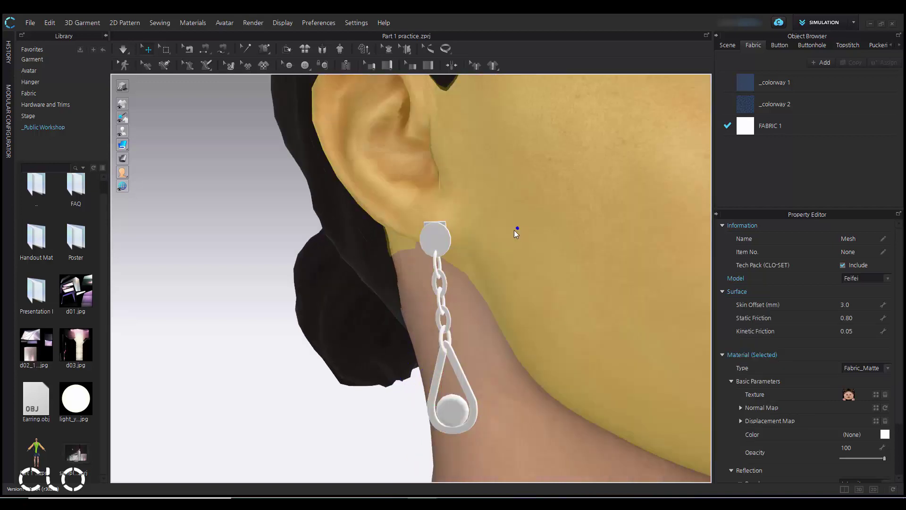
# - Make FABRIC 1 fully transparent to hide the square pattern behind the earring
pyautogui.click(834, 127)
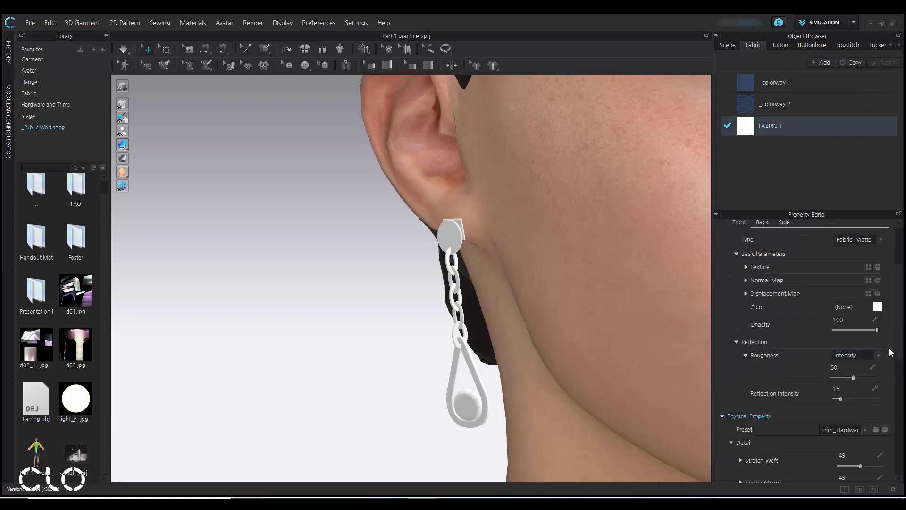
pyautogui.click(386, 287)
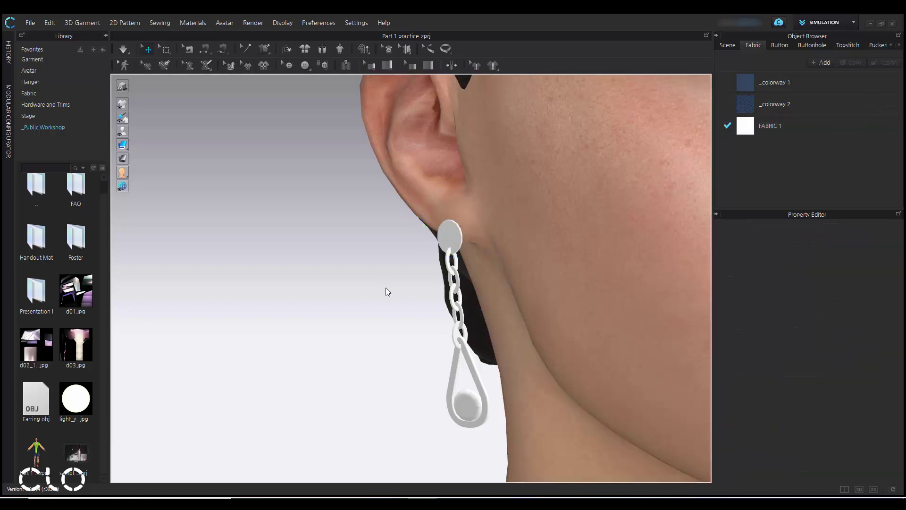
# - Select all parts of the earring and change their material type to Metal
pyautogui.scroll(-5, 395, 299)
pyautogui.scroll(5, 446, 298)
pyautogui.moveTo(458, 339)
pyautogui.mouseDown(button='right')
pyautogui.moveTo(483, 343)
pyautogui.moveTo(491, 331)
pyautogui.moveTo(472, 336)
pyautogui.mouseUp(button='right')
pyautogui.scroll(2, 425, 354)
pyautogui.click(356, 399)
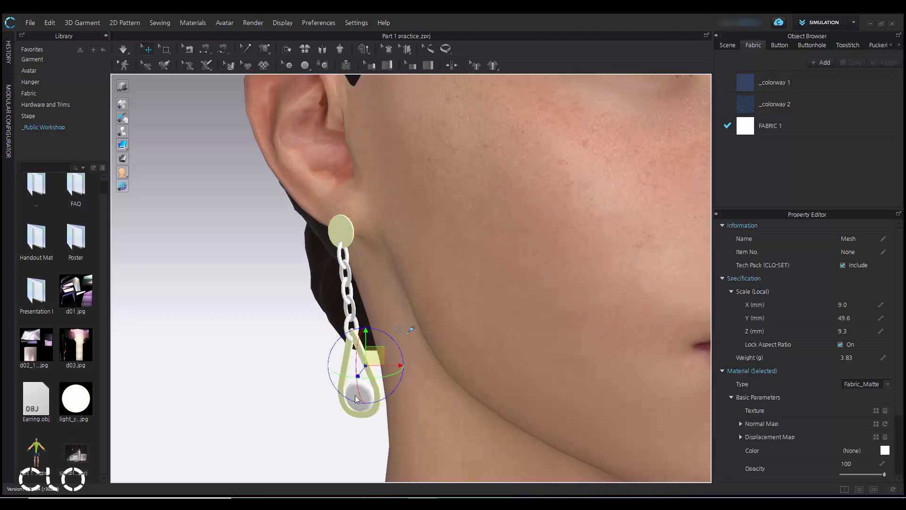
pyautogui.keyDown('shift'); pyautogui.click(349, 391); pyautogui.keyUp('shift')
pyautogui.keyDown('shift'); pyautogui.click(346, 326); pyautogui.keyUp('shift')
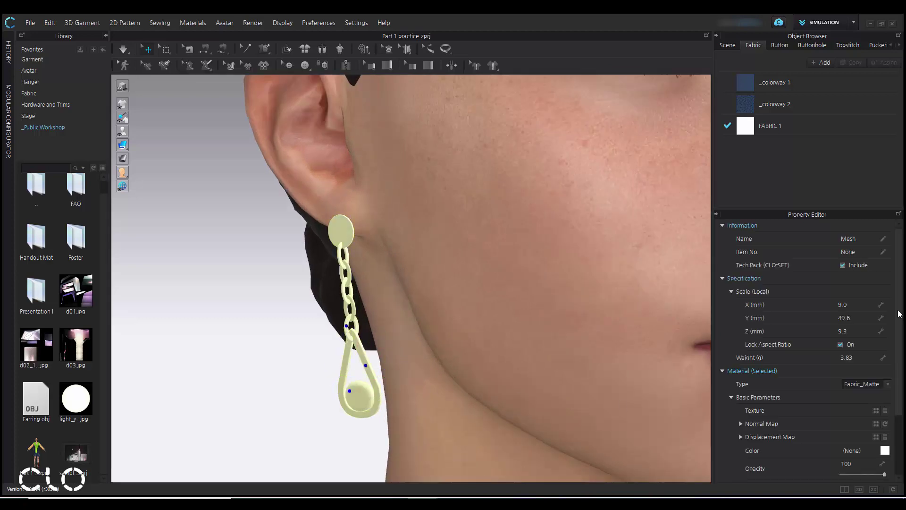
pyautogui.scroll(-3, 867, 283)
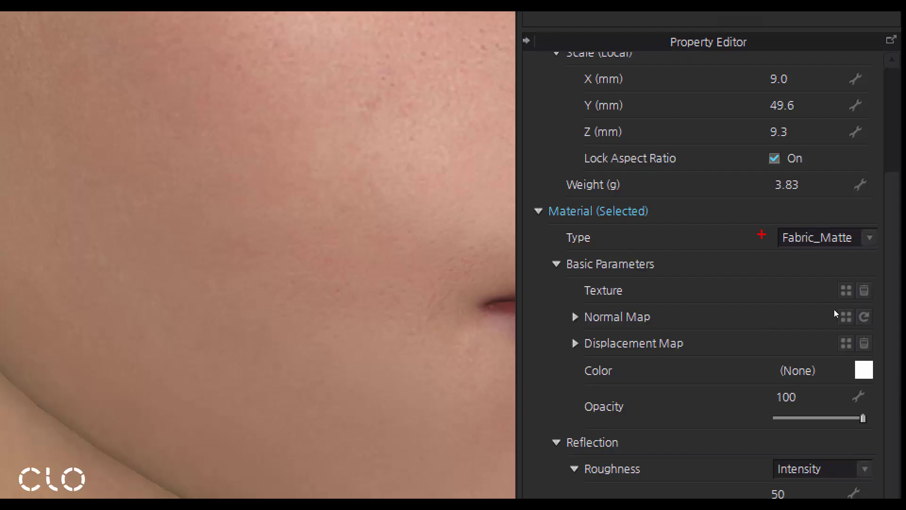
pyautogui.moveTo(762, 234); pyautogui.dragTo(775, 407)
pyautogui.click(884, 314)
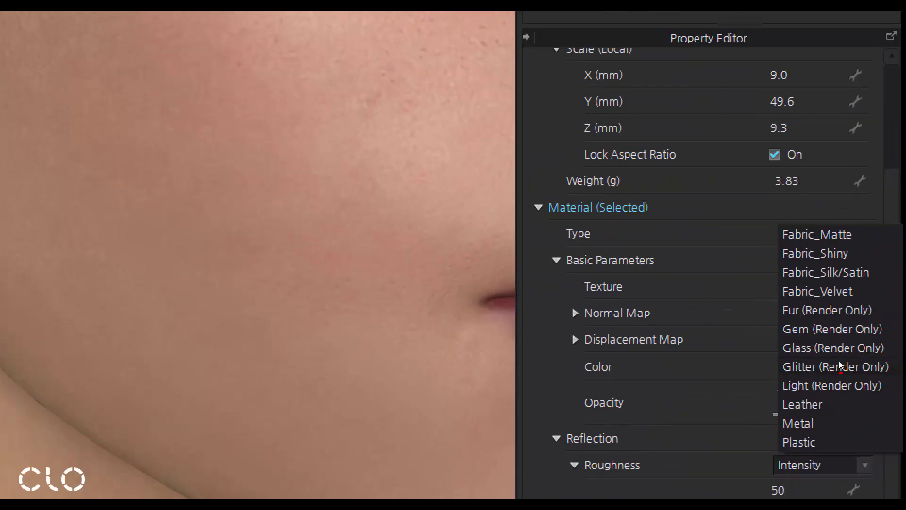
pyautogui.moveTo(778, 304)
pyautogui.mouseDown()
pyautogui.moveTo(780, 394)
pyautogui.moveTo(767, 392)
pyautogui.mouseUp()
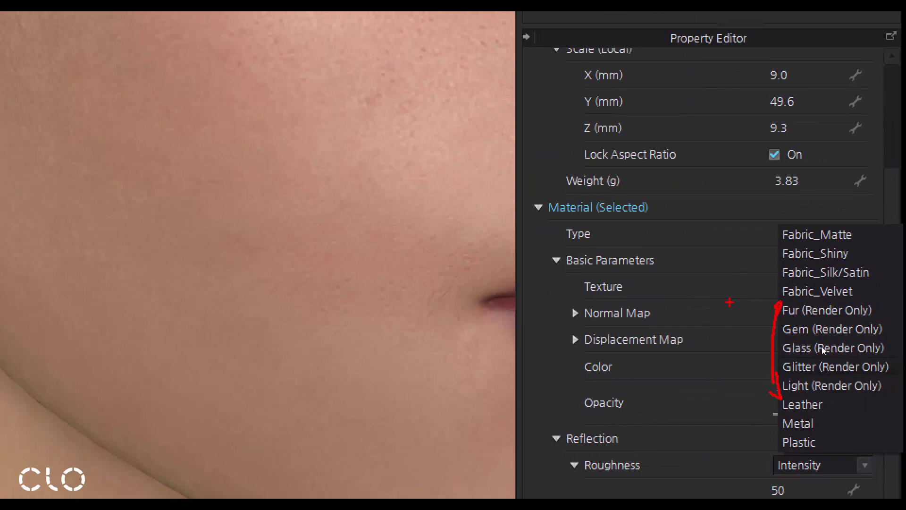
pyautogui.moveTo(730, 302); pyautogui.dragTo(785, 296)
pyautogui.moveTo(725, 333); pyautogui.dragTo(764, 325)
pyautogui.moveTo(716, 363); pyautogui.dragTo(762, 357)
pyautogui.moveTo(715, 380); pyautogui.dragTo(762, 374)
pyautogui.moveTo(716, 402)
pyautogui.mouseDown()
pyautogui.moveTo(753, 398)
pyautogui.moveTo(762, 352)
pyautogui.moveTo(767, 363)
pyautogui.mouseUp()
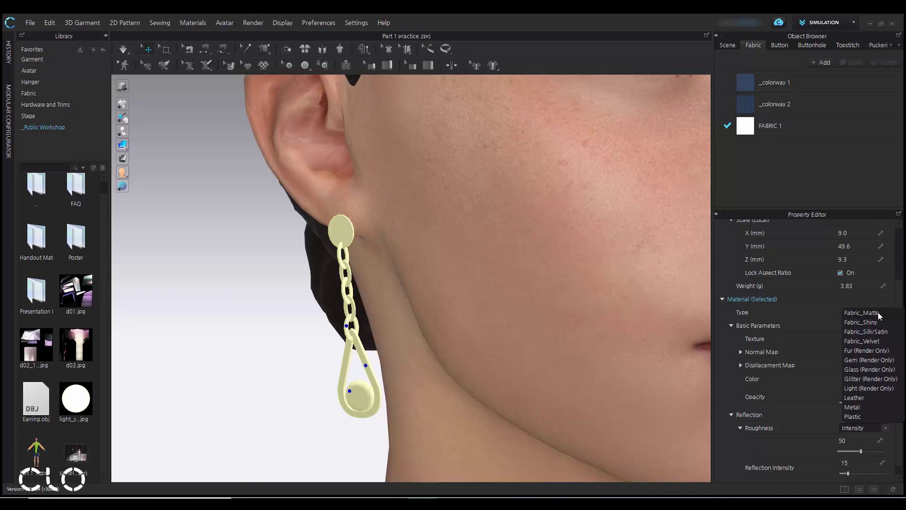
pyautogui.click(881, 388)
pyautogui.click(869, 362)
pyautogui.click(858, 377)
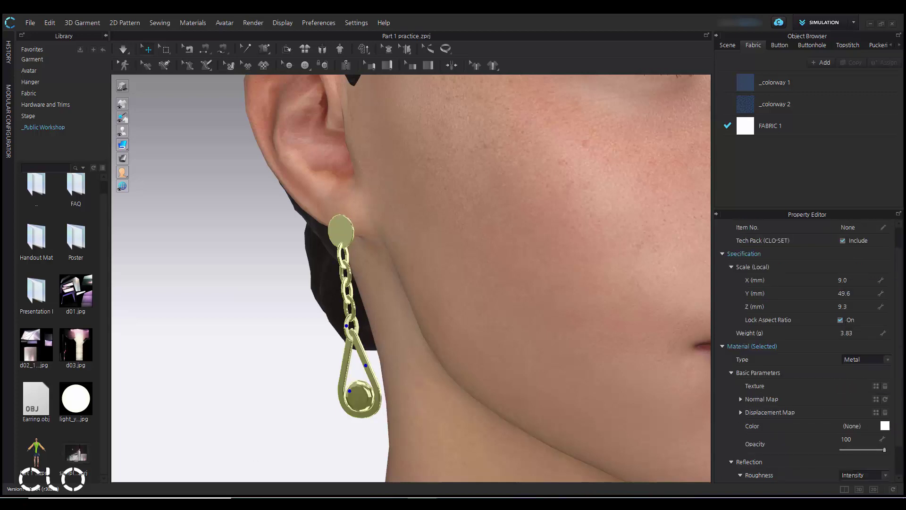
pyautogui.click(267, 350)
# - Check the dressed avatar from the front and go to slide 5 of the Handout_Updated presentation in PowerPoint
pyautogui.press('2')
pyautogui.moveTo(407, 270); pyautogui.dragTo(406, 322, button='middle')
pyautogui.scroll(6, 406, 321)
pyautogui.moveTo(405, 289); pyautogui.dragTo(401, 318, button='middle')
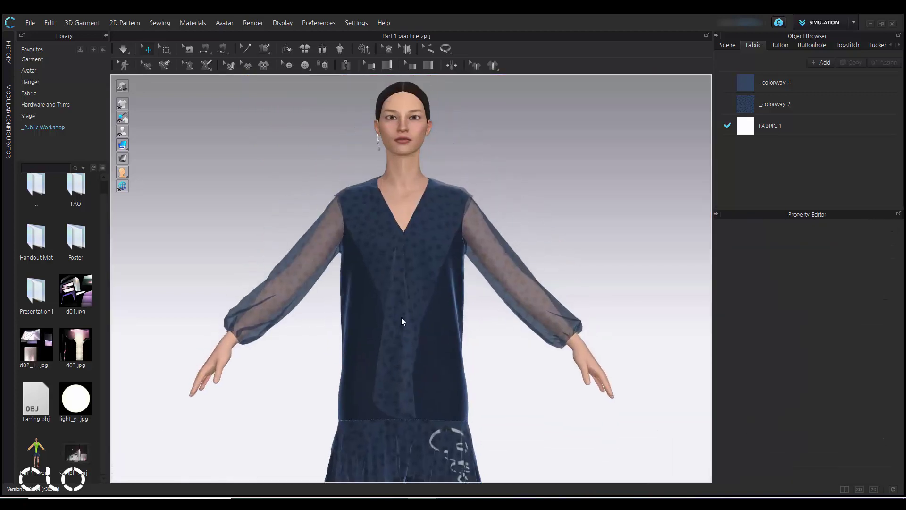
pyautogui.scroll(-5, 401, 317)
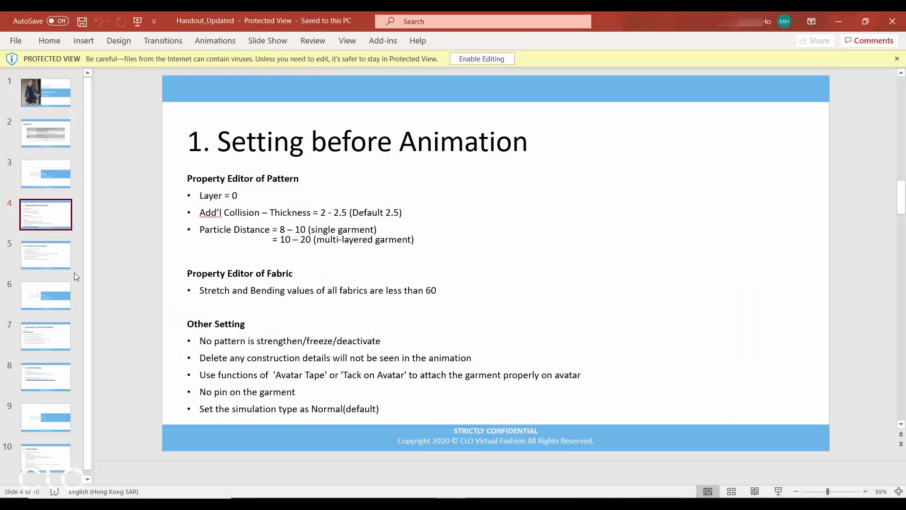
pyautogui.click(71, 268)
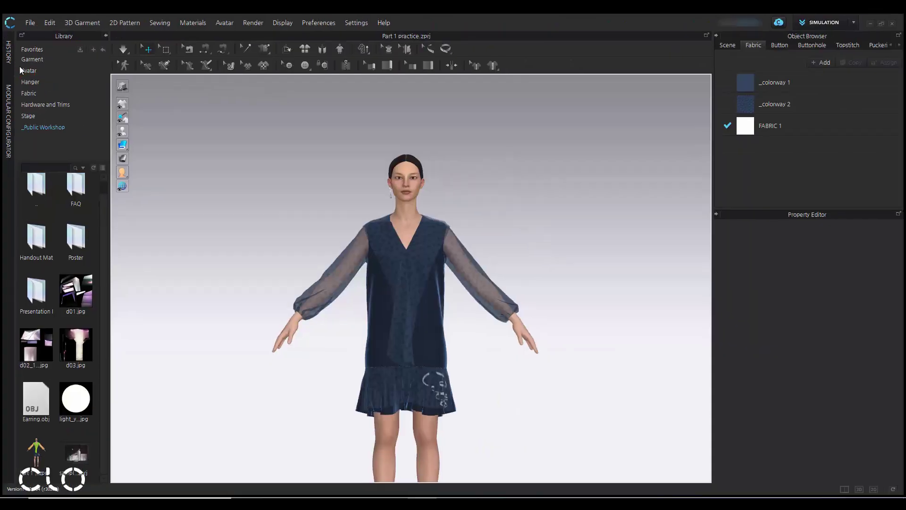
# - In CLO, load the first Female_V2 motion file, moving avatar and garment to the start position with a 30 FPS transition animation
pyautogui.click(25, 69)
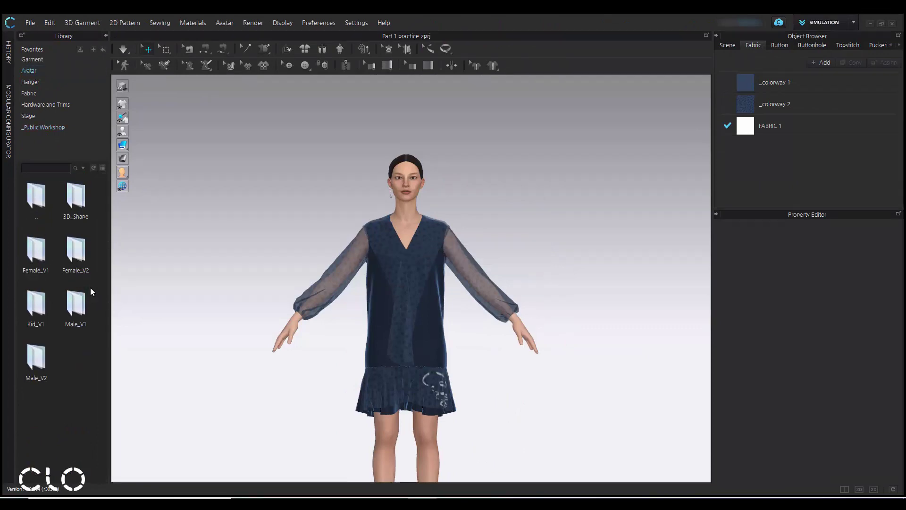
pyautogui.click(77, 272)
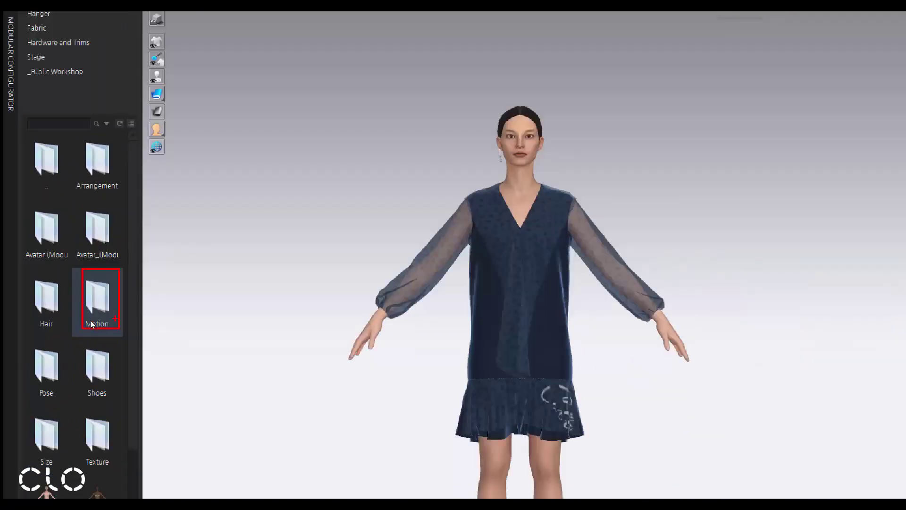
pyautogui.doubleClick(92, 315)
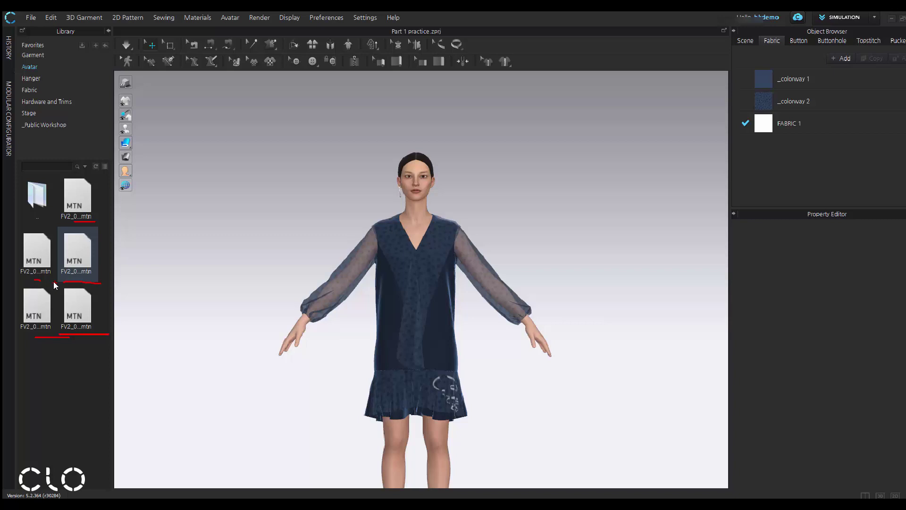
pyautogui.doubleClick(76, 196)
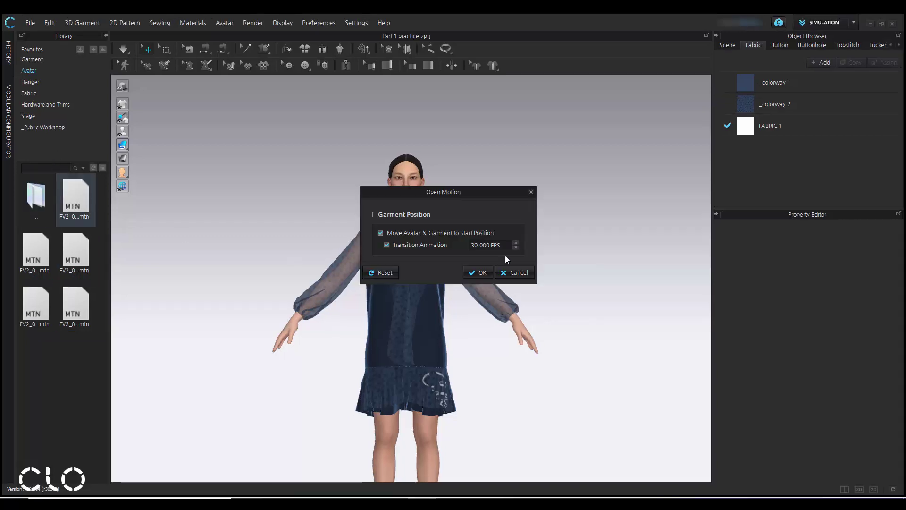
pyautogui.click(482, 273)
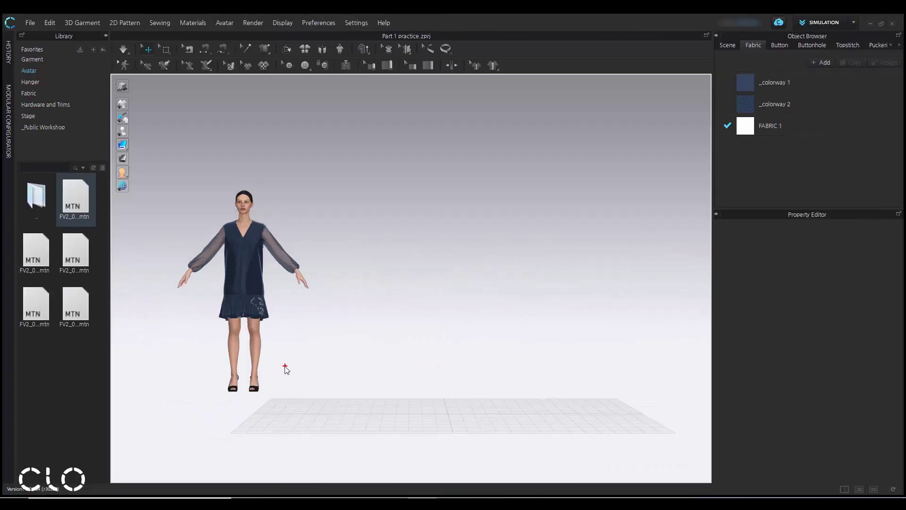
pyautogui.moveTo(285, 366); pyautogui.dragTo(269, 381)
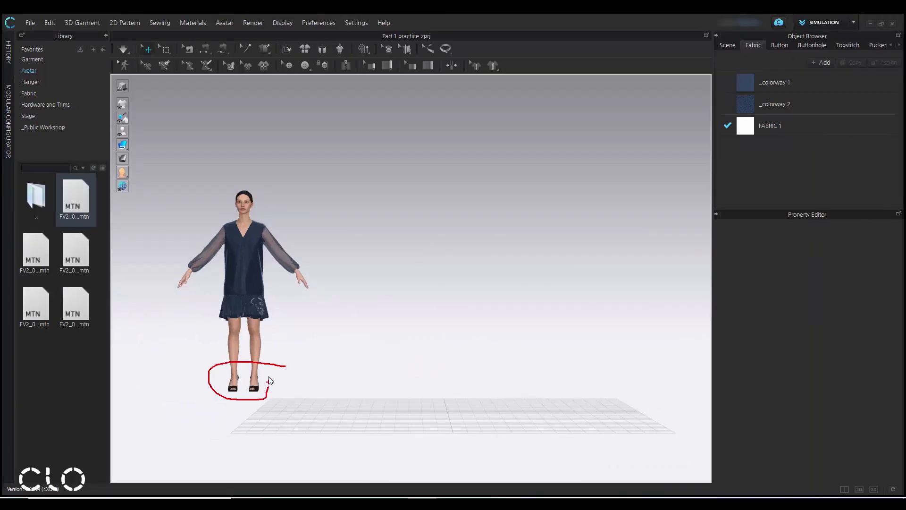
pyautogui.moveTo(437, 405)
pyautogui.mouseDown()
pyautogui.moveTo(363, 380)
pyautogui.moveTo(277, 382)
pyautogui.mouseUp()
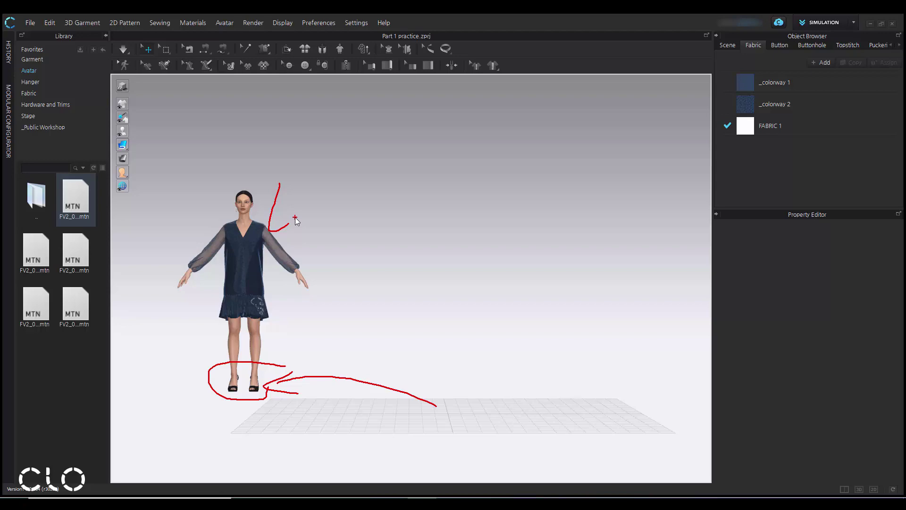
# - Add the third stage project from the Stage library to the scene with an X translation of 1.0 m
pyautogui.click(31, 115)
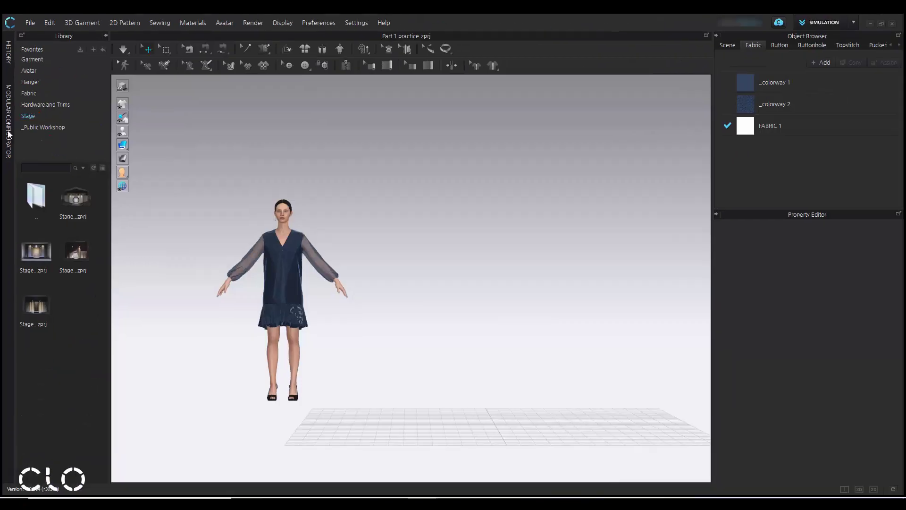
pyautogui.moveTo(148, 467)
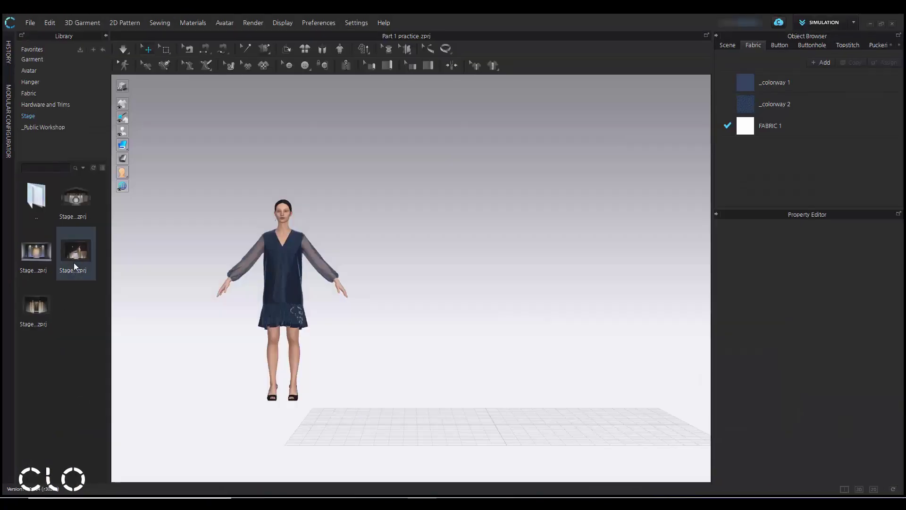
pyautogui.doubleClick(101, 235)
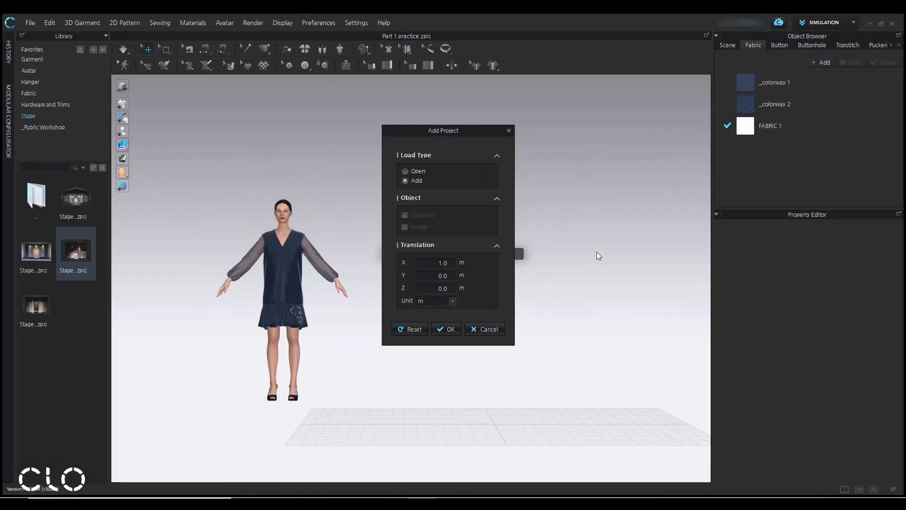
pyautogui.click(457, 323)
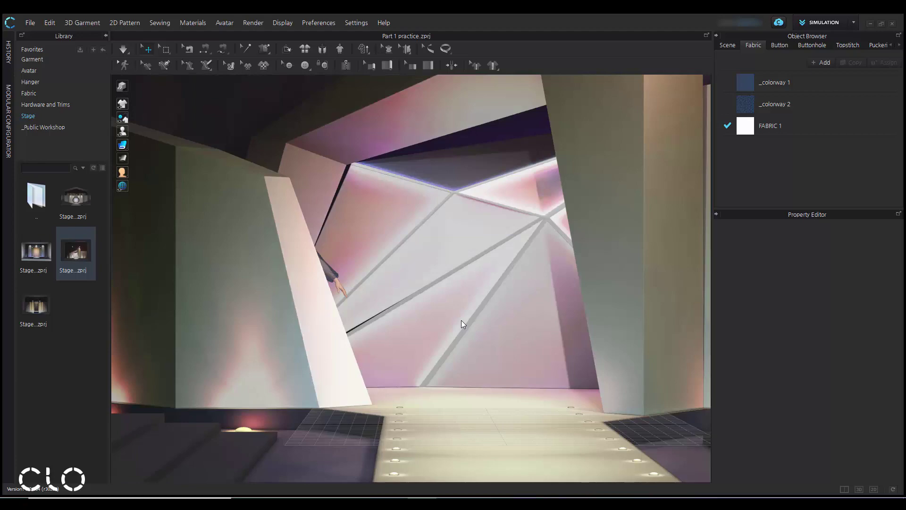
# - Examine the stage's walls, opening and the avatar's position behind the side wall from several angles
pyautogui.scroll(3, 461, 323)
pyautogui.moveTo(466, 333); pyautogui.dragTo(435, 311, button='right')
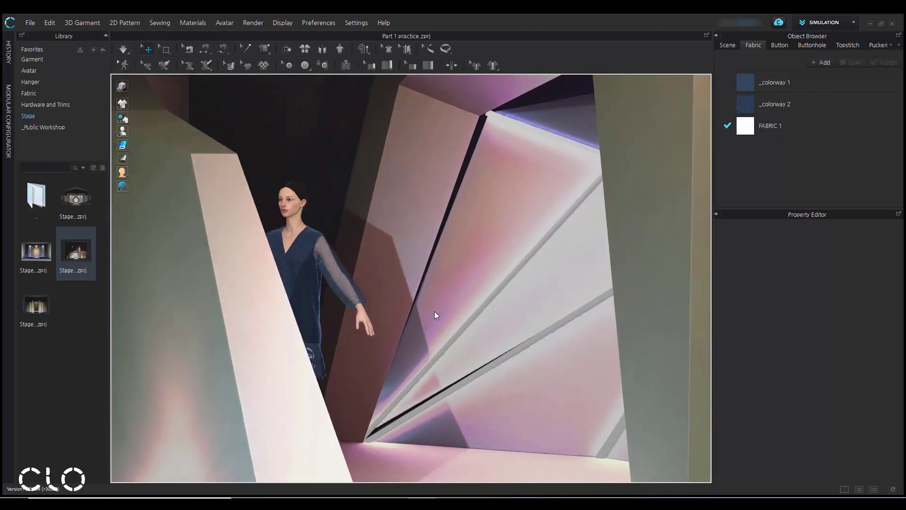
pyautogui.moveTo(389, 225)
pyautogui.mouseDown()
pyautogui.moveTo(274, 280)
pyautogui.moveTo(378, 212)
pyautogui.mouseUp()
pyautogui.moveTo(118, 300); pyautogui.dragTo(247, 267)
pyautogui.moveTo(232, 249); pyautogui.dragTo(226, 299)
pyautogui.press('Escape')
pyautogui.moveTo(453, 302)
pyautogui.mouseDown(button='right')
pyautogui.moveTo(554, 288)
pyautogui.moveTo(431, 344)
pyautogui.mouseUp(button='right')
pyautogui.scroll(-4, 549, 258)
pyautogui.scroll(3, 468, 335)
pyautogui.scroll(2, 468, 335)
pyautogui.moveTo(468, 335); pyautogui.dragTo(390, 269, button='middle')
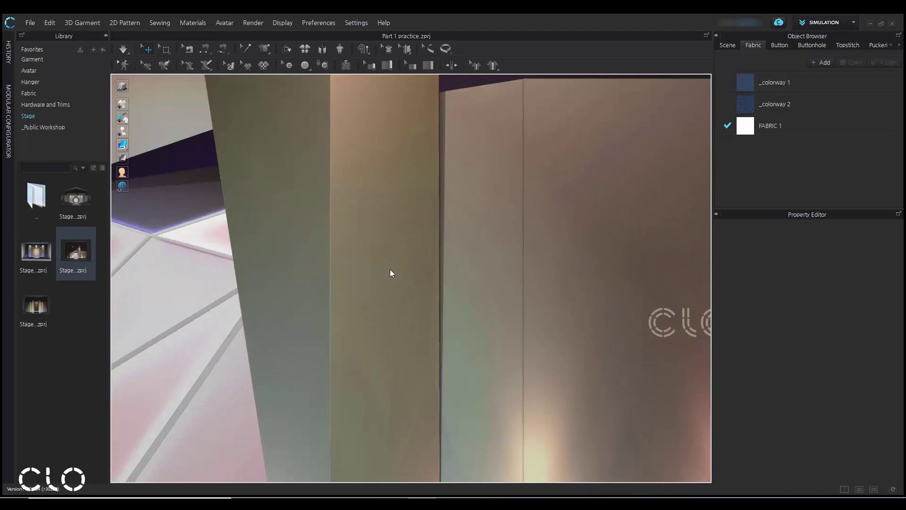
# - Select the stage's back wall and surrounding frame meshes in turn to check their material textures
pyautogui.click(389, 226)
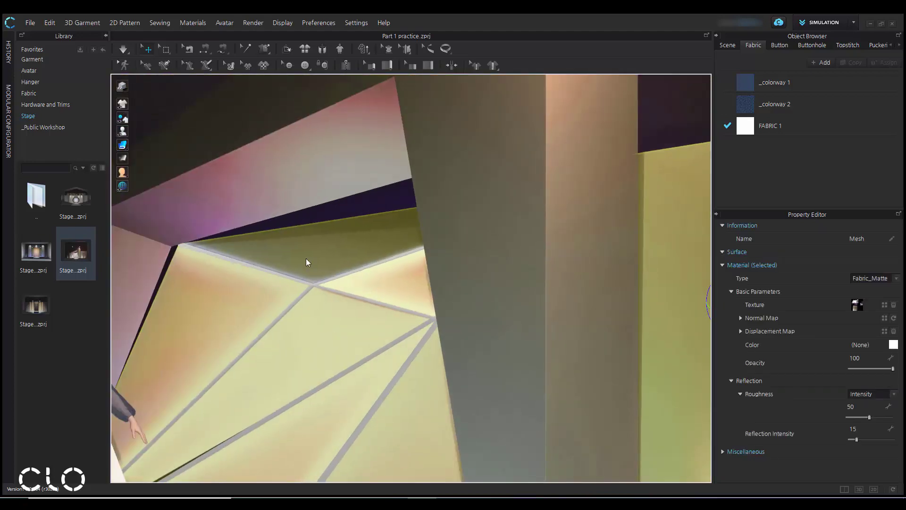
pyautogui.click(306, 259)
pyautogui.click(570, 270)
pyautogui.moveTo(577, 317); pyautogui.dragTo(236, 278, button='middle')
pyautogui.click(453, 222)
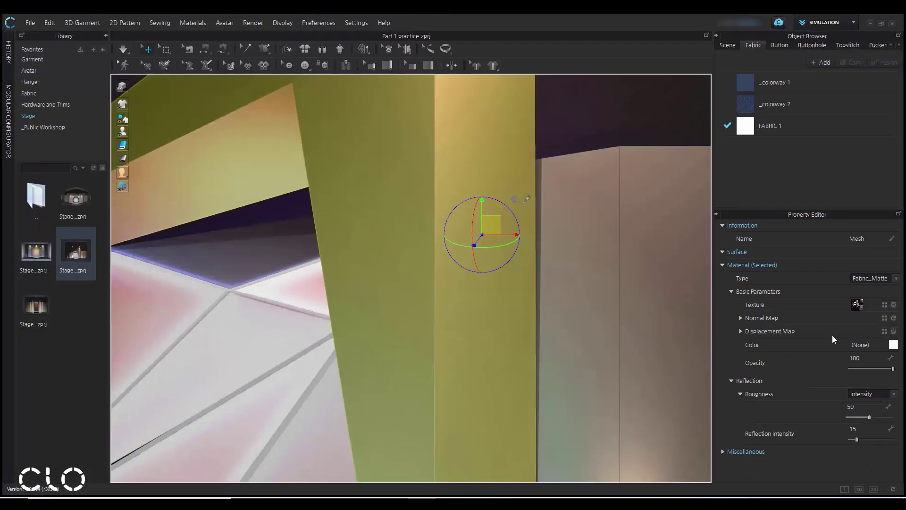
pyautogui.moveTo(310, 356); pyautogui.dragTo(397, 361, button='middle')
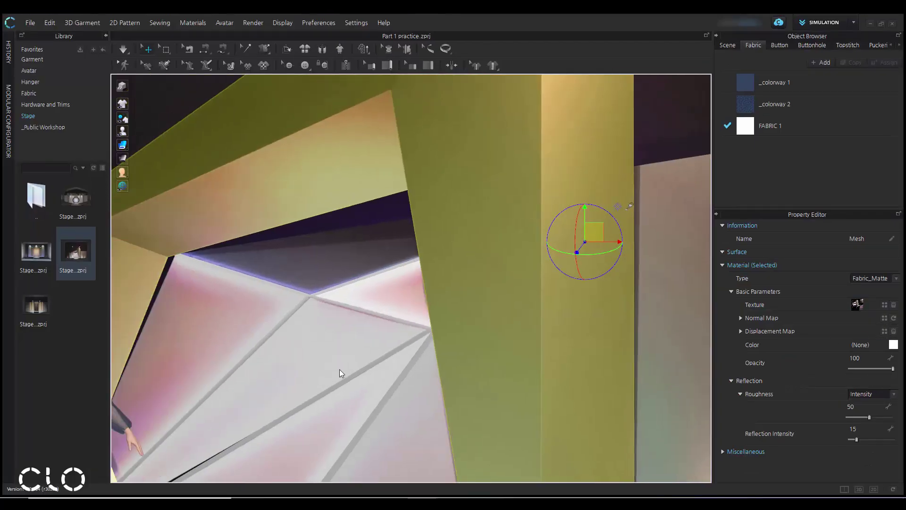
# - Replace the texture of the stage's back wall mesh with the d02_13731 image from the Videos > _Public Workshop folder
pyautogui.moveTo(339, 369); pyautogui.dragTo(451, 254, button='middle')
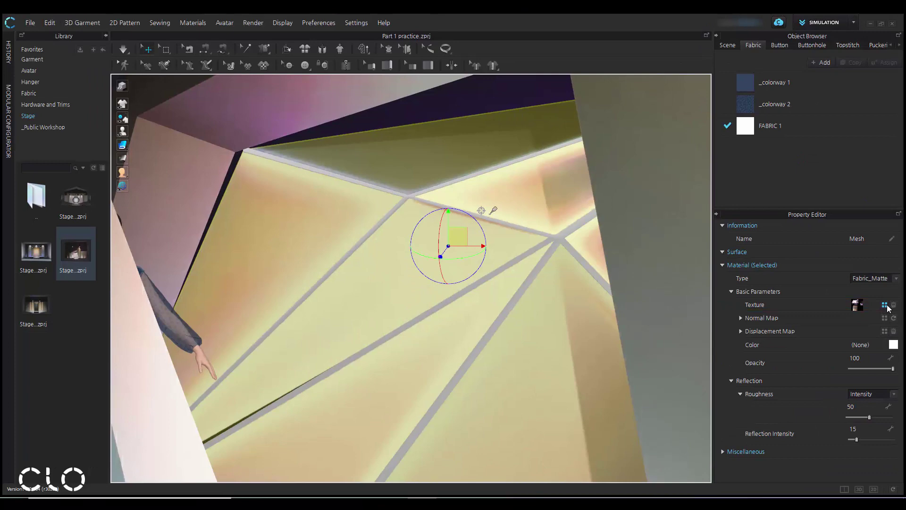
pyautogui.click(862, 289)
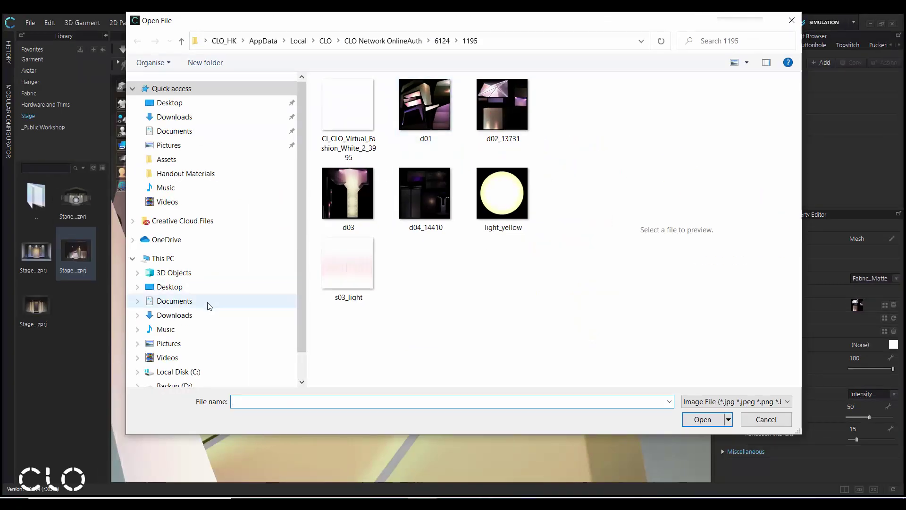
pyautogui.scroll(-1, 303, 242)
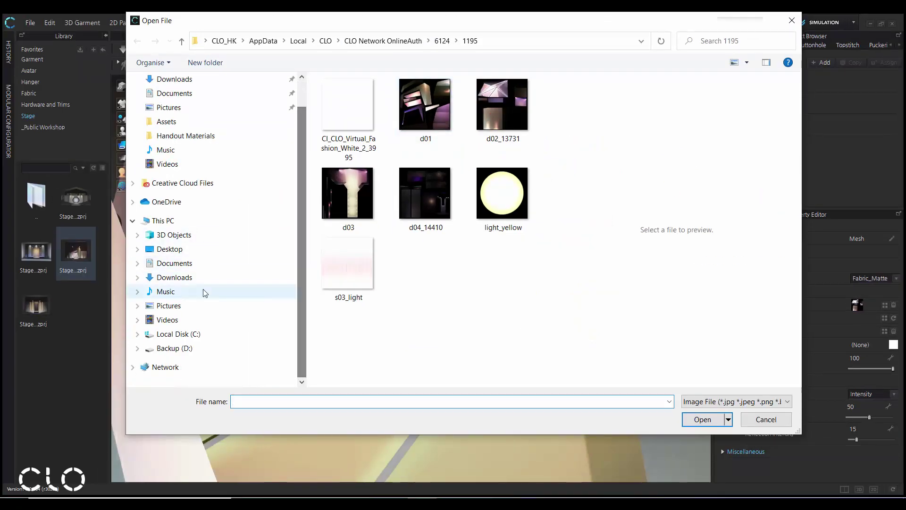
pyautogui.click(203, 291)
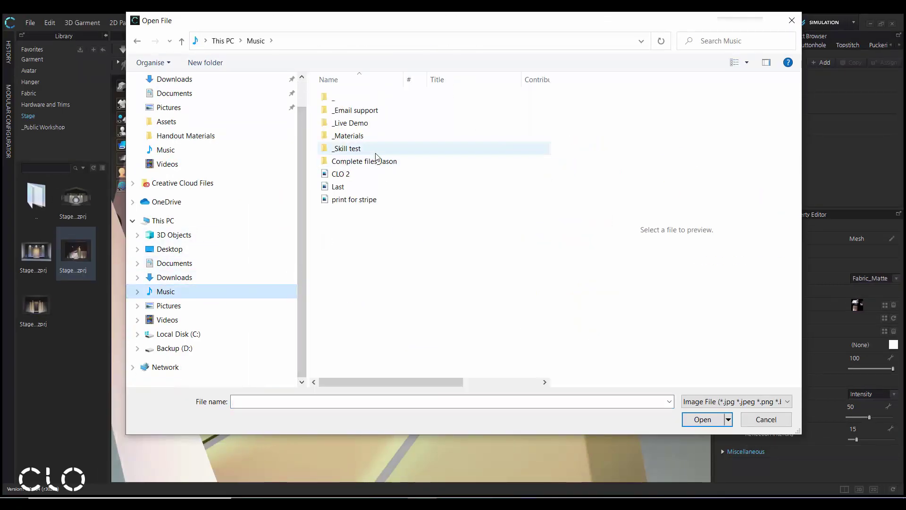
pyautogui.click(238, 305)
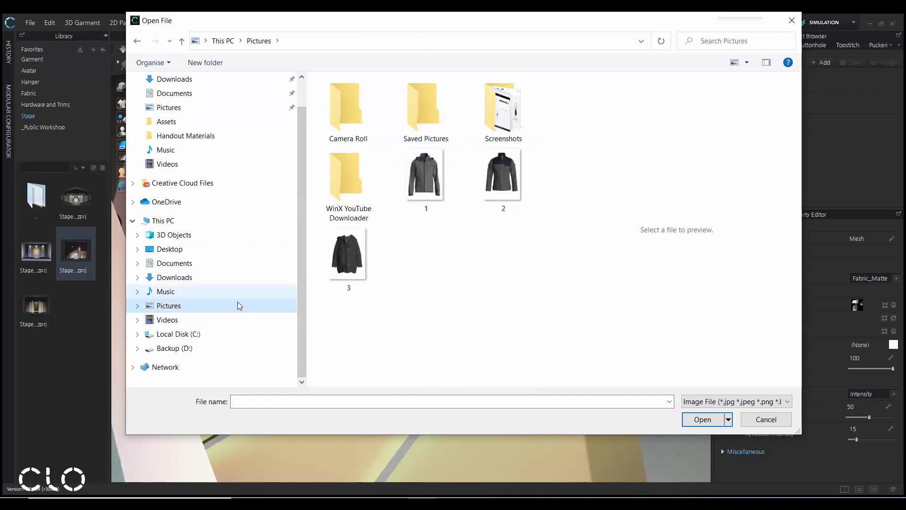
pyautogui.click(218, 319)
pyautogui.doubleClick(374, 95)
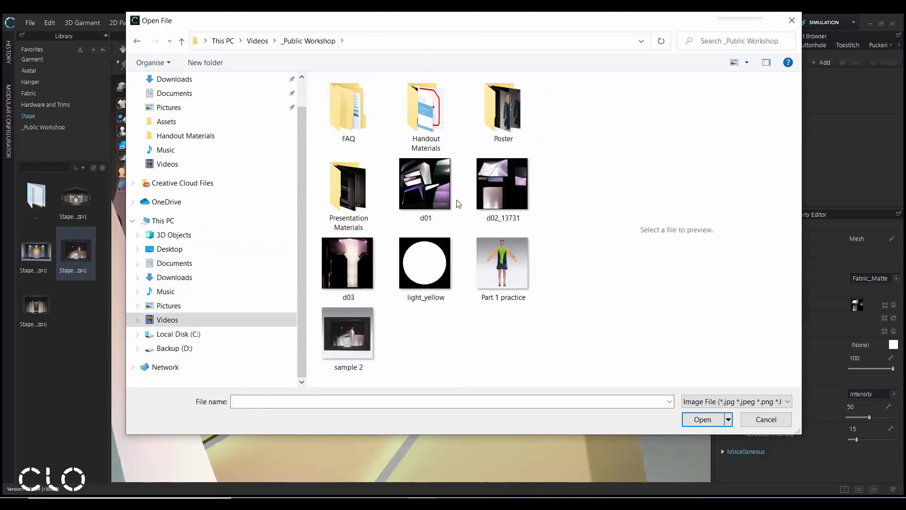
pyautogui.click(513, 189)
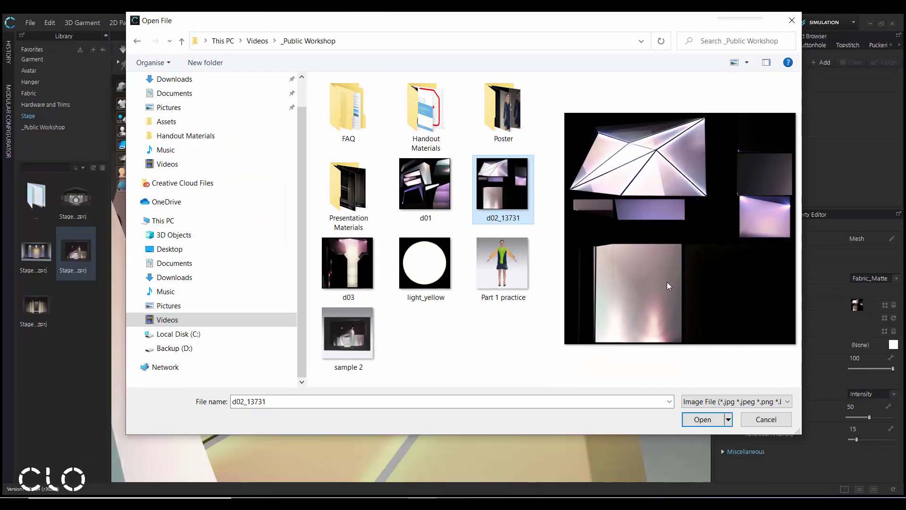
pyautogui.click(702, 419)
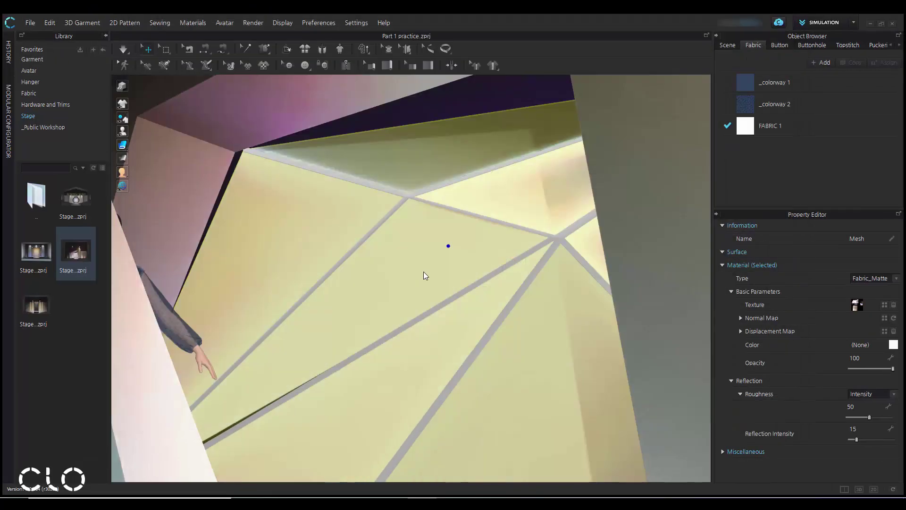
# - Hide the CLO logo mesh on the stage's side wall by reducing its material opacity to the minimum
pyautogui.scroll(-3, 437, 267)
pyautogui.moveTo(557, 252); pyautogui.dragTo(549, 295, button='right')
pyautogui.moveTo(558, 287); pyautogui.dragTo(384, 267, button='middle')
pyautogui.scroll(3, 565, 268)
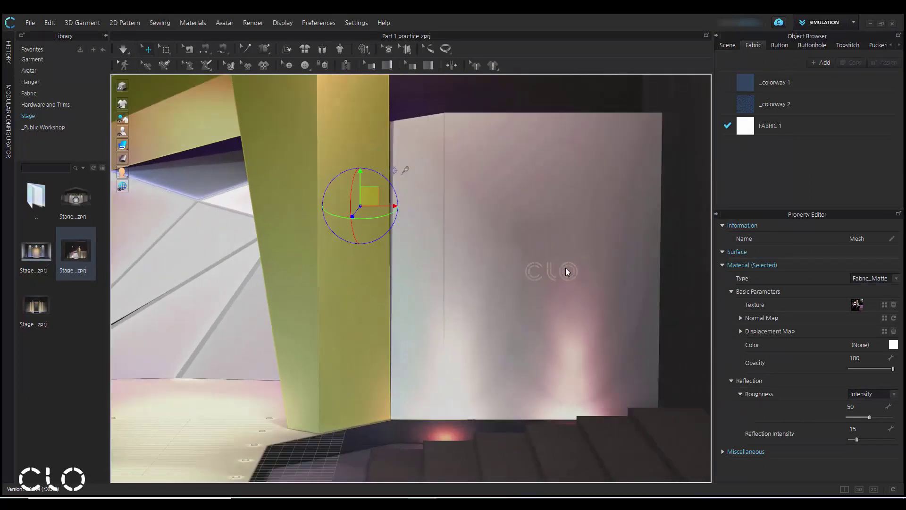
pyautogui.moveTo(565, 268); pyautogui.dragTo(473, 268, button='middle')
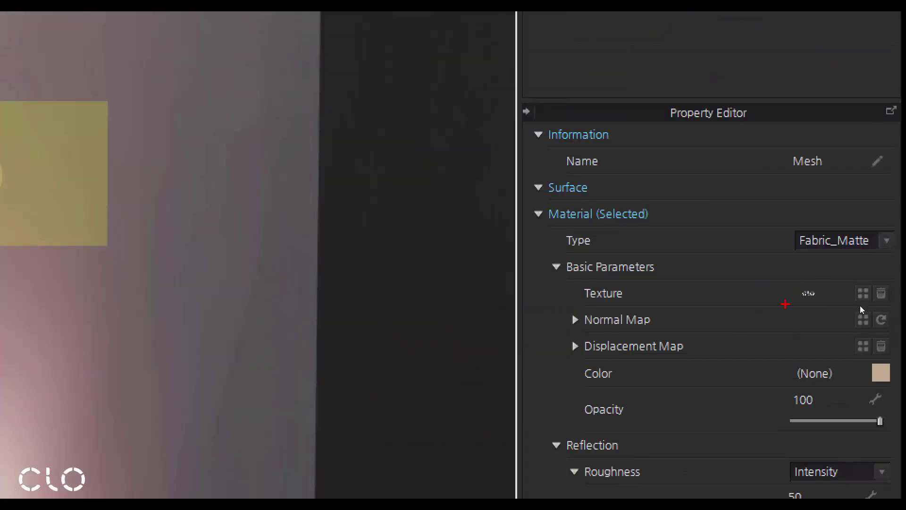
pyautogui.keyDown('ctrl'); pyautogui.moveTo(785, 304); pyautogui.dragTo(851, 283); pyautogui.keyUp('ctrl')
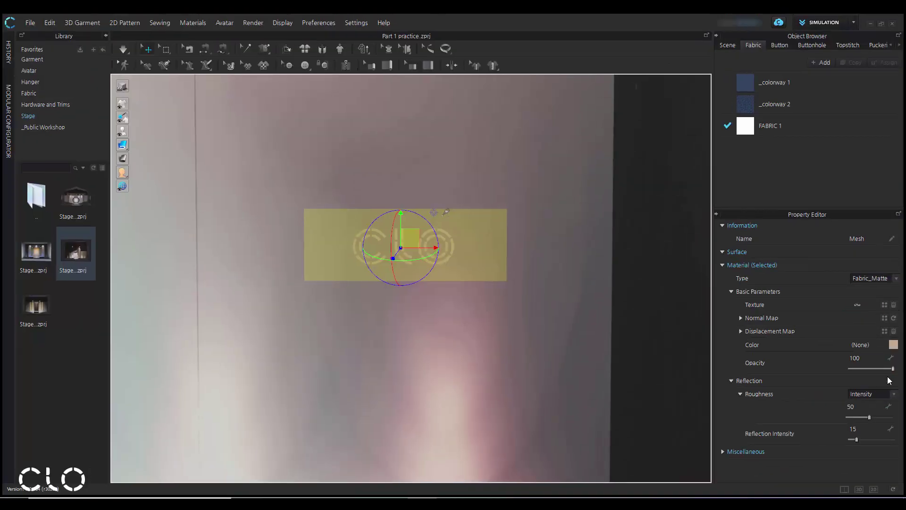
pyautogui.moveTo(892, 369); pyautogui.dragTo(734, 378)
# - Clear the mesh selection and view the entire stage from the front
pyautogui.click(494, 305)
pyautogui.scroll(-6, 492, 284)
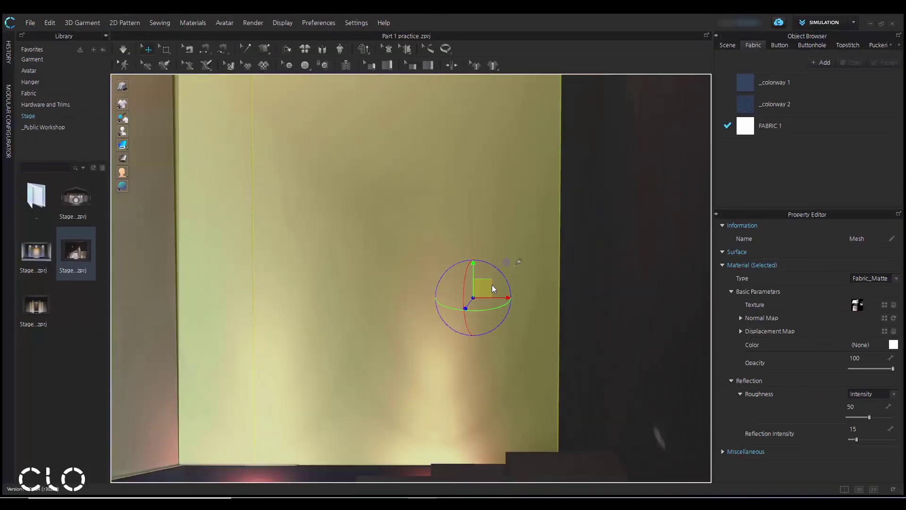
pyautogui.scroll(-3, 491, 280)
pyautogui.click(590, 276)
pyautogui.moveTo(590, 276); pyautogui.dragTo(667, 307, button='middle')
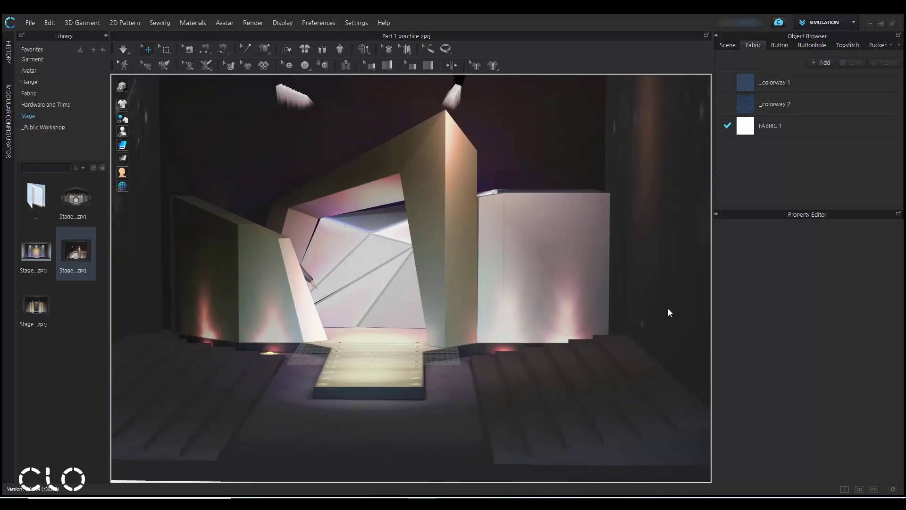
pyautogui.press('2')
pyautogui.scroll(-10, 667, 307)
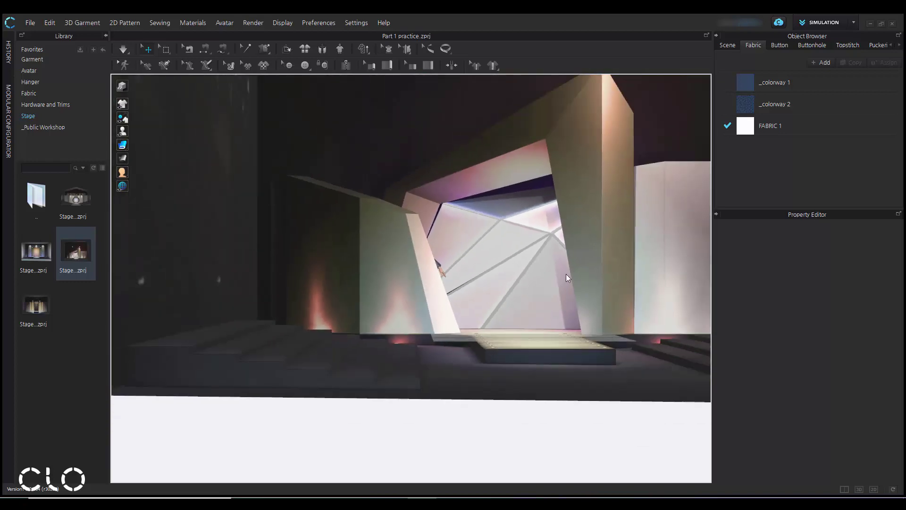
pyautogui.scroll(-5, 490, 296)
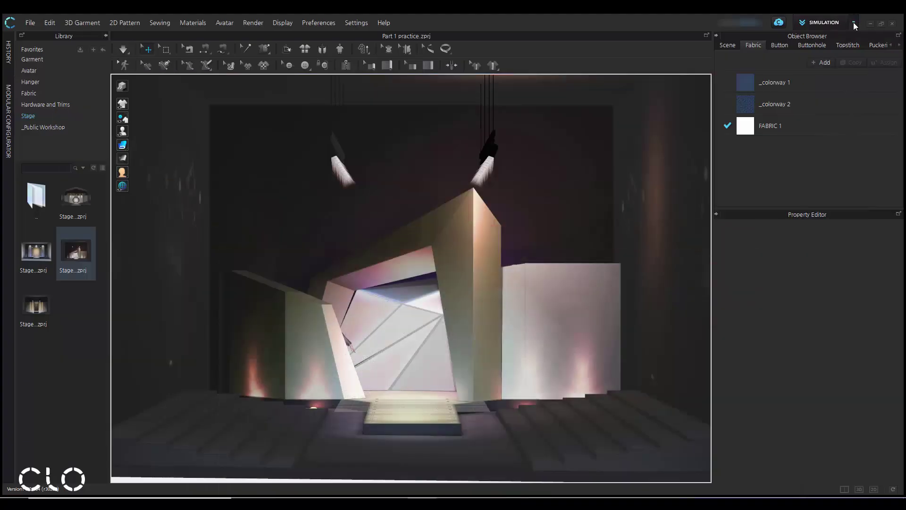
# - Switch the workspace from Simulation to Animation mode
pyautogui.click(854, 23)
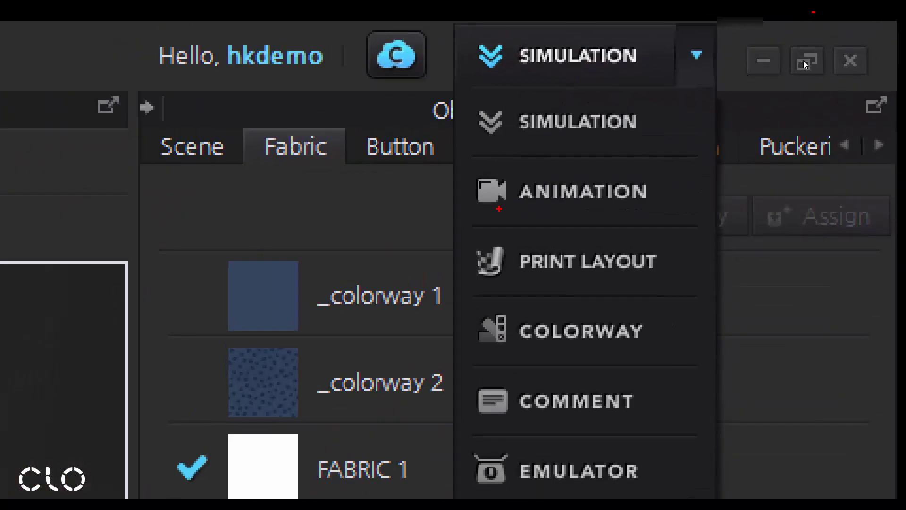
pyautogui.moveTo(466, 212)
pyautogui.keyDown('ctrl'); pyautogui.mouseDown()
pyautogui.moveTo(739, 185)
pyautogui.moveTo(710, 159)
pyautogui.mouseUp(); pyautogui.keyUp('ctrl')
pyautogui.press('Escape')
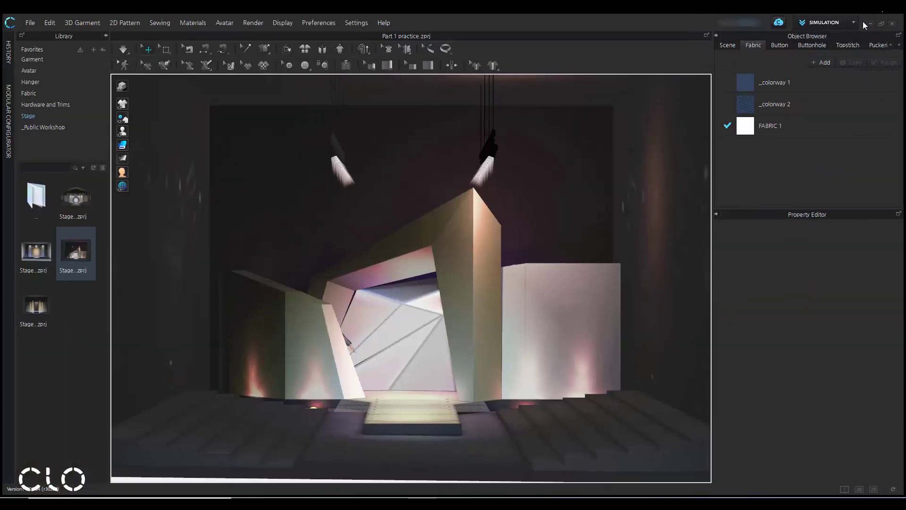
pyautogui.click(854, 22)
pyautogui.click(834, 59)
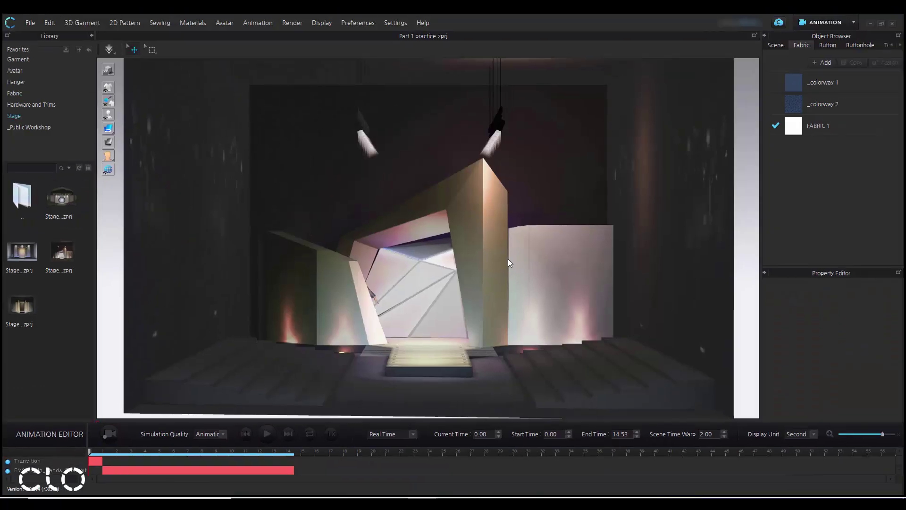
# - Record the garment animation while following the avatar as she walks onto the stage, stopping the recording at about 1.67 s
pyautogui.click(109, 53)
pyautogui.scroll(3, 447, 311)
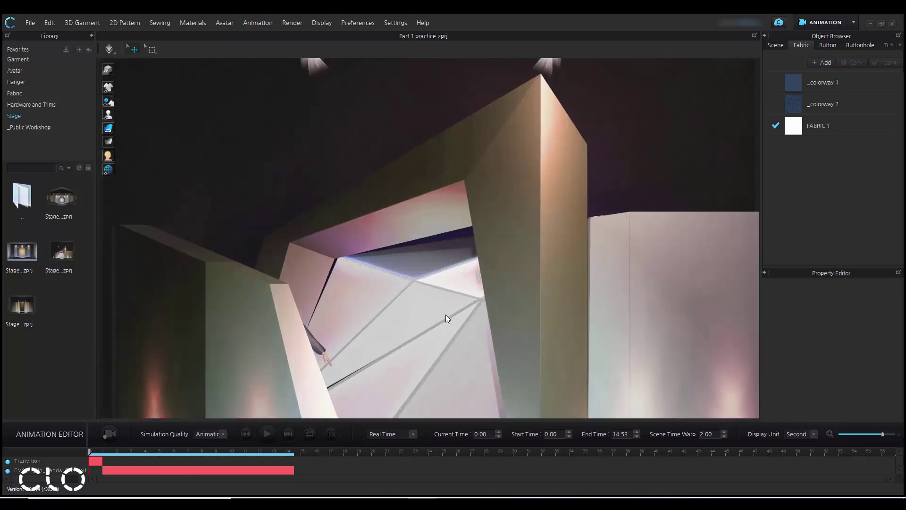
pyautogui.moveTo(446, 314); pyautogui.dragTo(496, 259, button='right')
pyautogui.scroll(3, 496, 259)
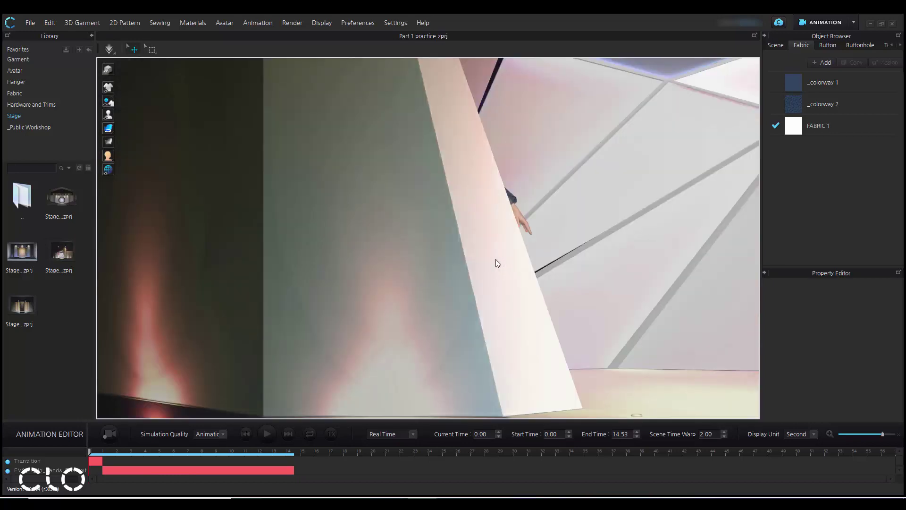
pyautogui.scroll(-8, 495, 259)
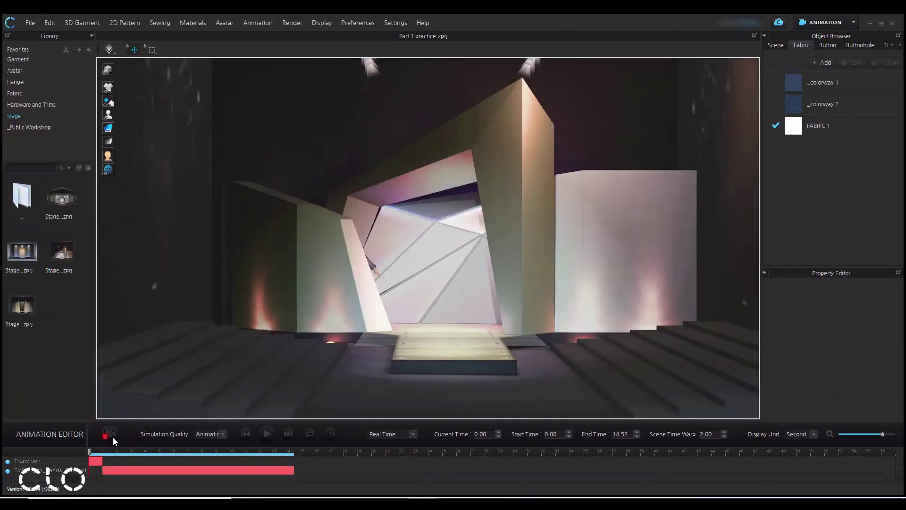
pyautogui.click(115, 432)
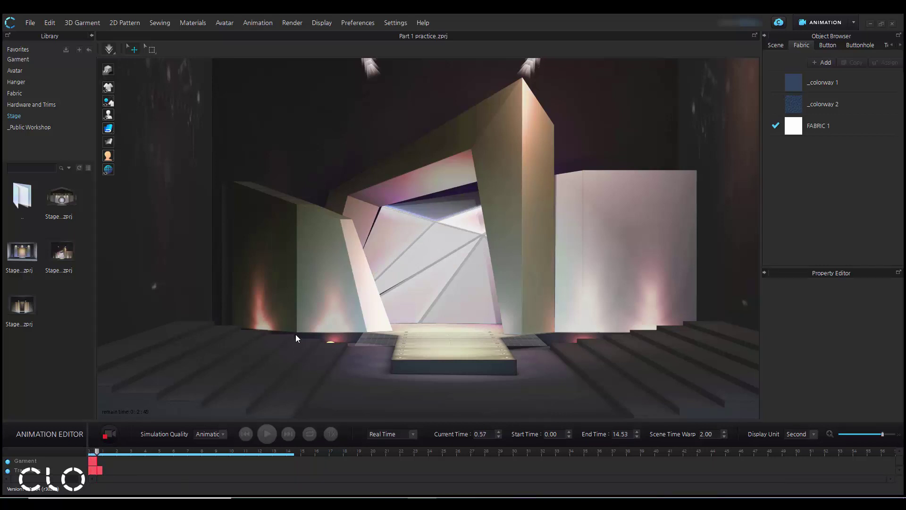
pyautogui.moveTo(403, 305); pyautogui.dragTo(380, 279, button='right')
pyautogui.scroll(5, 381, 279)
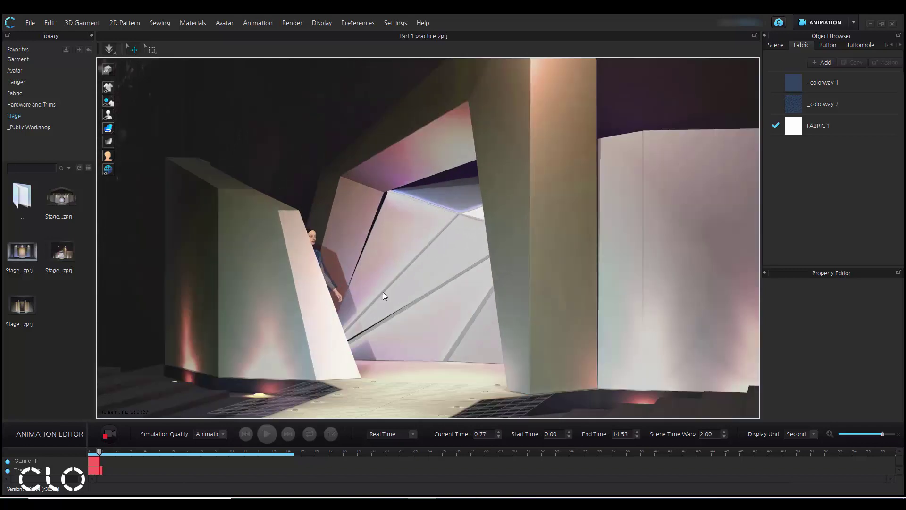
pyautogui.moveTo(393, 306); pyautogui.dragTo(376, 250, button='middle')
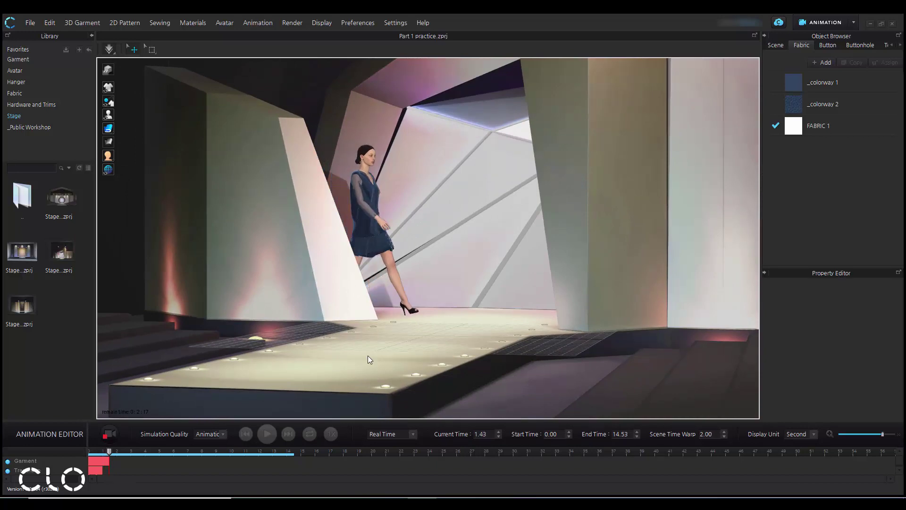
pyautogui.click(109, 434)
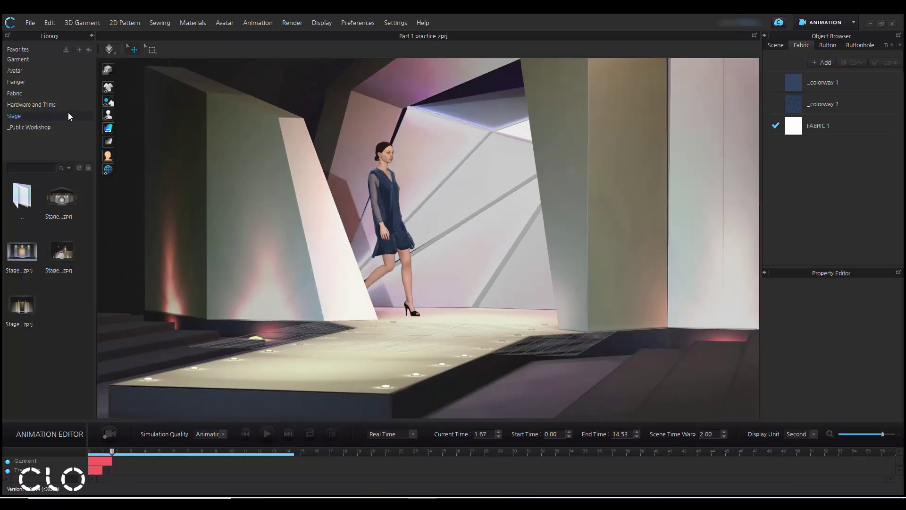
# - Open the sample 2 project from the _Public Workshop library without saving the current file, and play its recorded animation
pyautogui.click(59, 126)
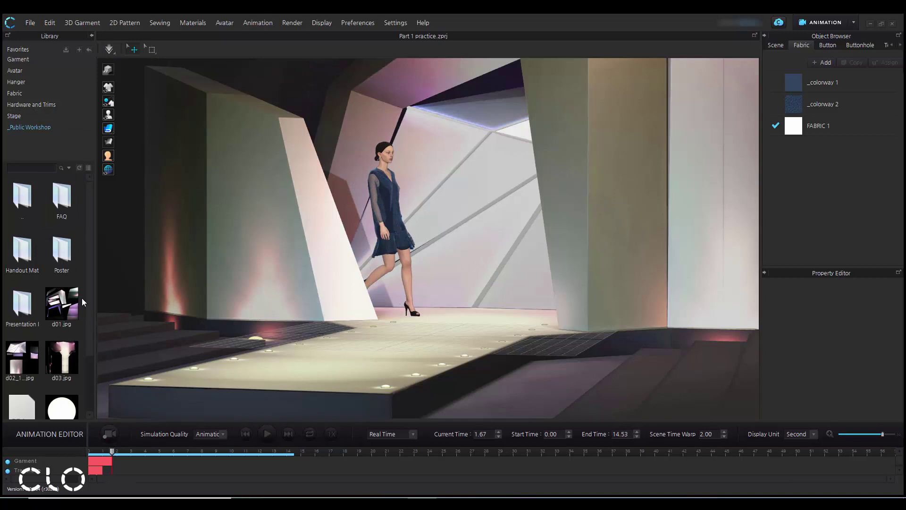
pyautogui.scroll(-3, 82, 370)
pyautogui.doubleClick(66, 384)
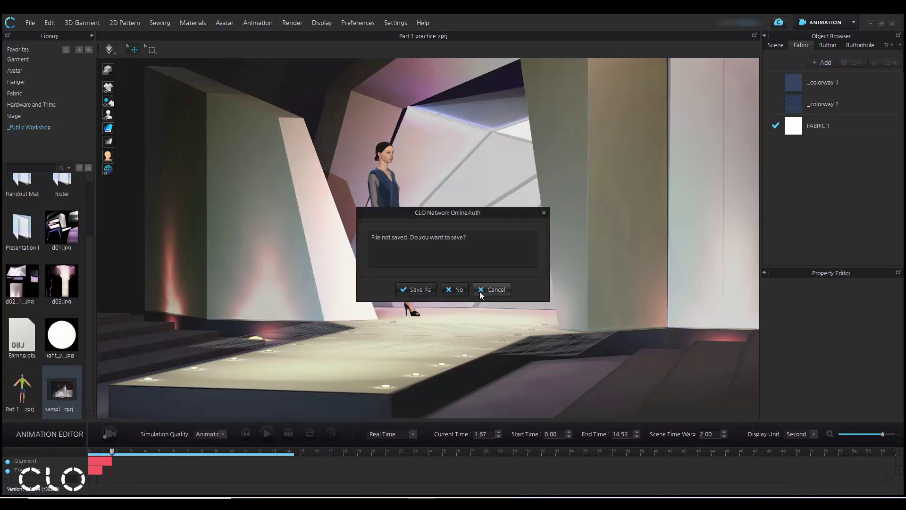
pyautogui.click(480, 290)
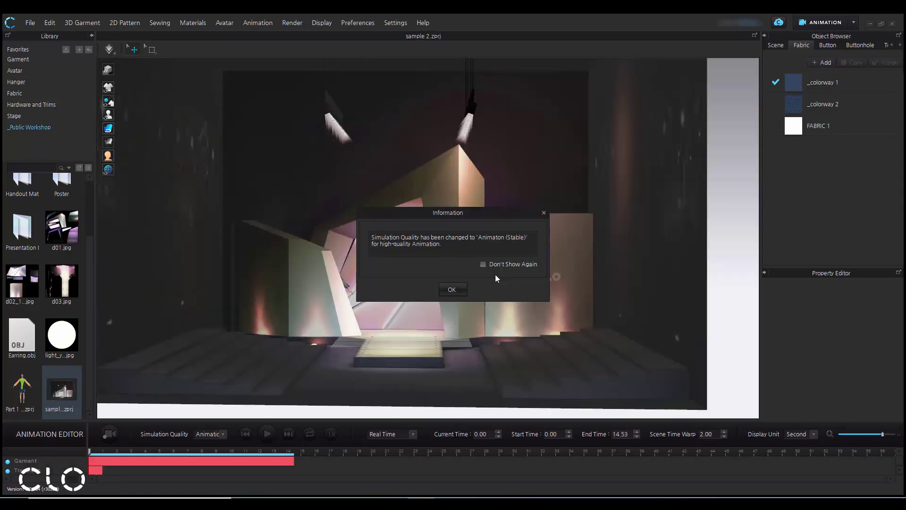
pyautogui.click(449, 288)
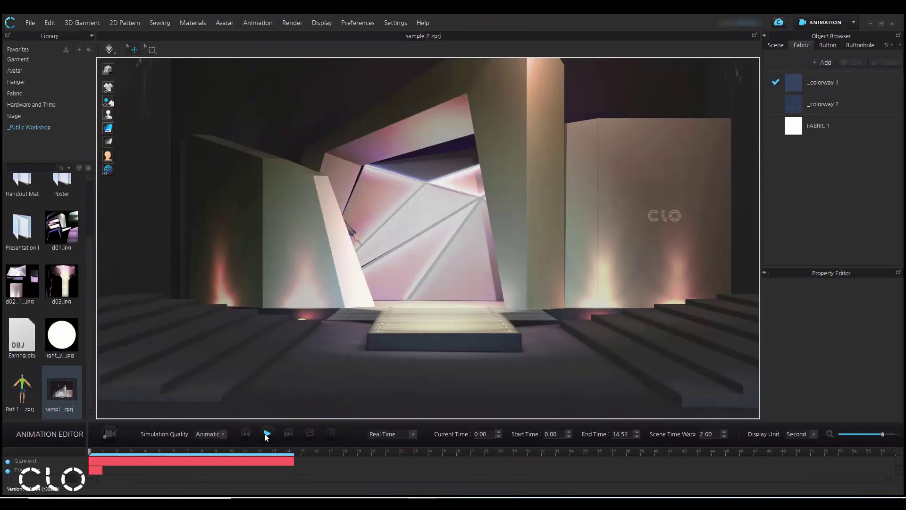
pyautogui.click(267, 434)
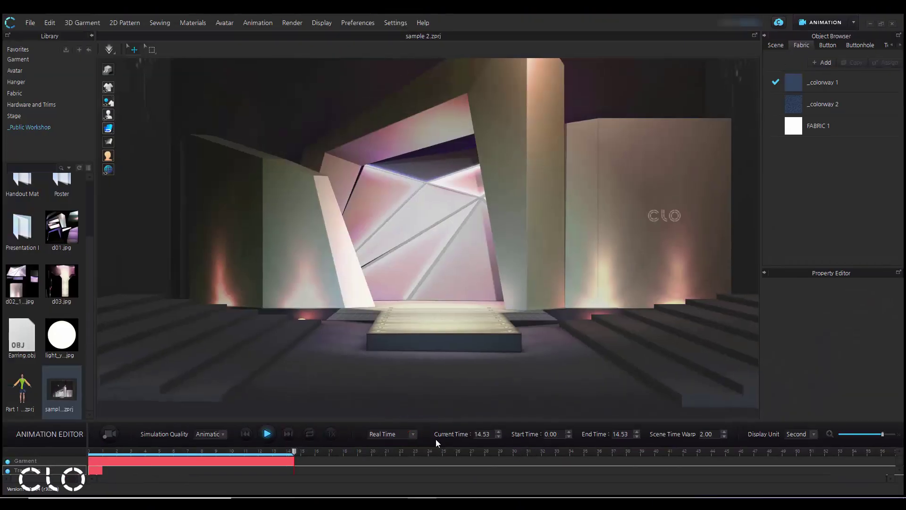
# - Set the Scene Time Warp to 1.00 and replay the recorded runway animation from the start
pyautogui.click(293, 446)
pyautogui.click(168, 456)
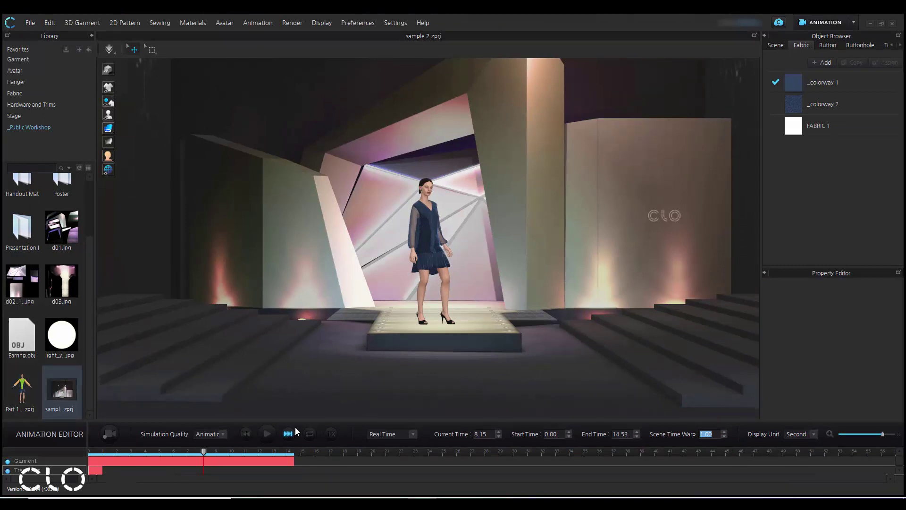
pyautogui.click(273, 432)
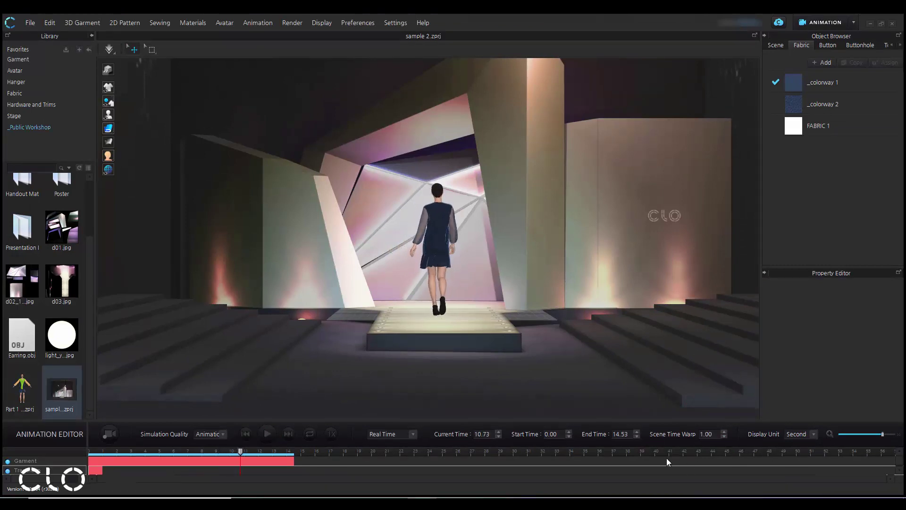
pyautogui.click(88, 455)
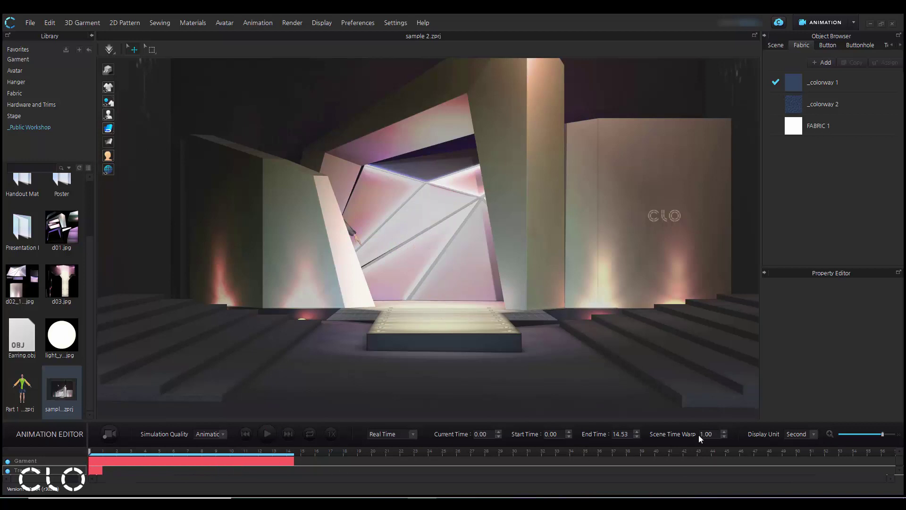
pyautogui.click(265, 437)
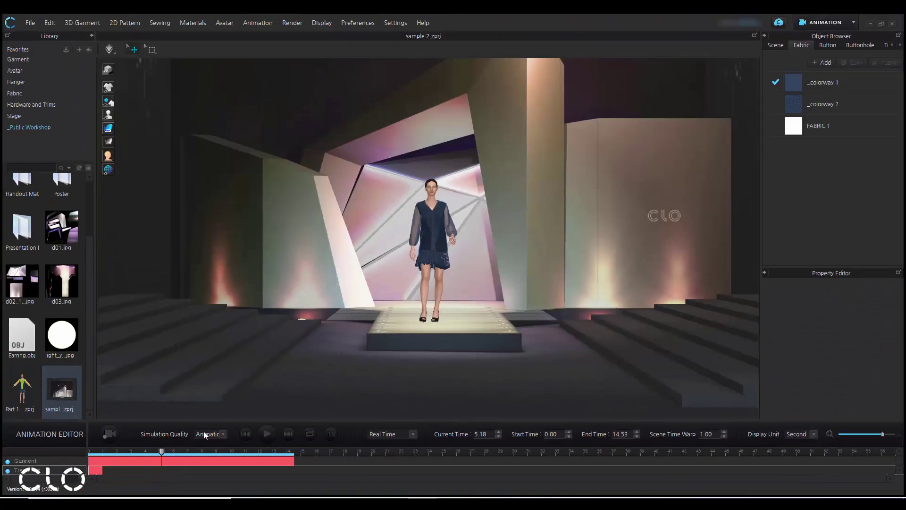
pyautogui.click(252, 433)
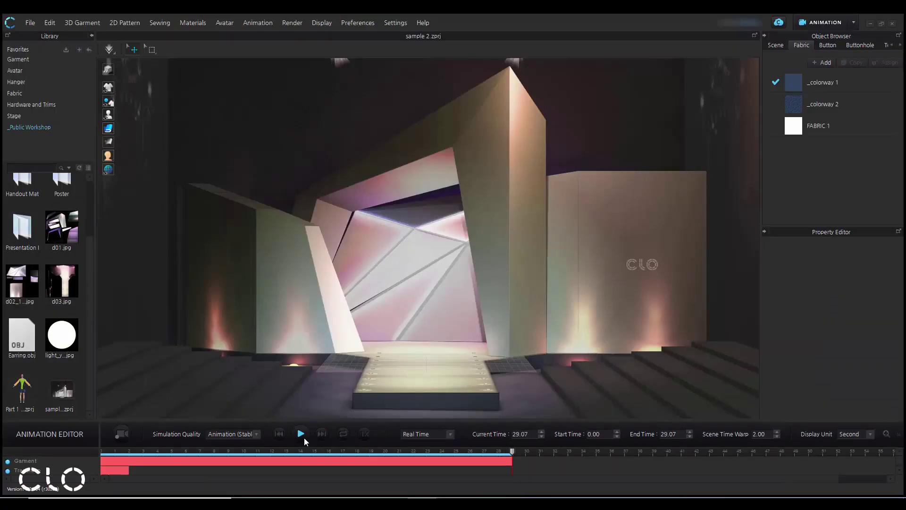
# - Scrub the recorded animation to 9.57 s and examine the walking avatar and dress up close
pyautogui.click(93, 452)
pyautogui.moveTo(102, 454); pyautogui.dragTo(236, 453)
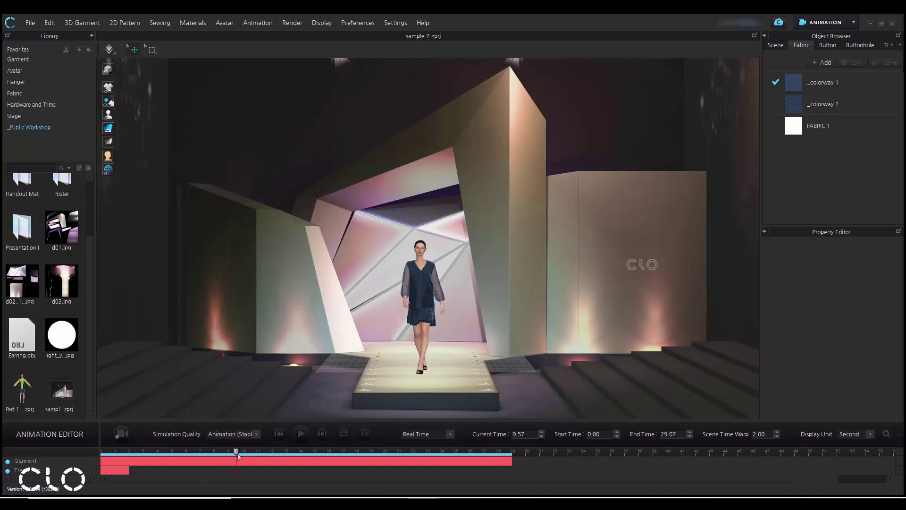
pyautogui.scroll(5, 425, 336)
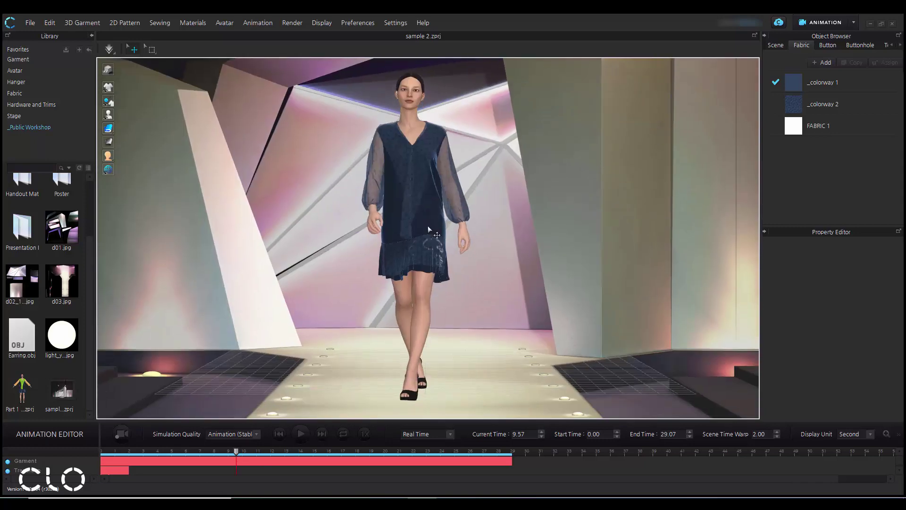
pyautogui.scroll(4, 429, 226)
pyautogui.moveTo(431, 226); pyautogui.dragTo(423, 280, button='middle')
pyautogui.click(395, 314)
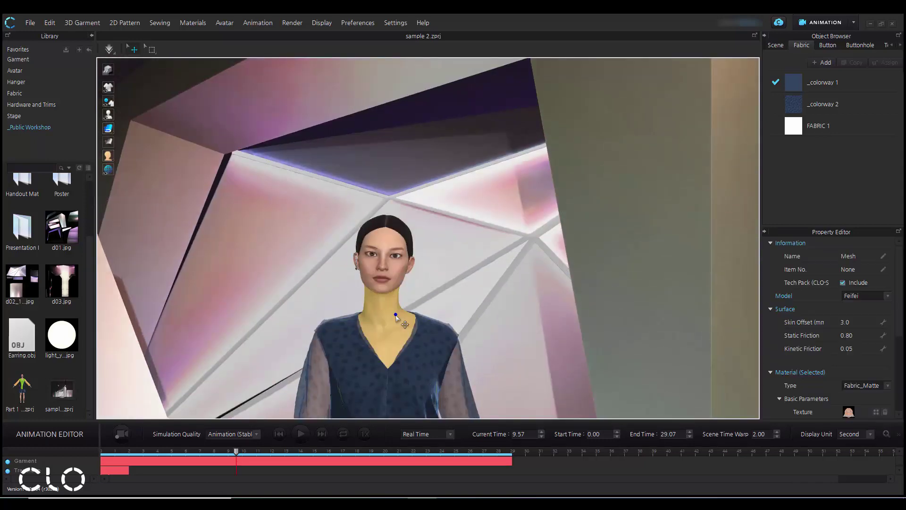
pyautogui.scroll(-5, 401, 311)
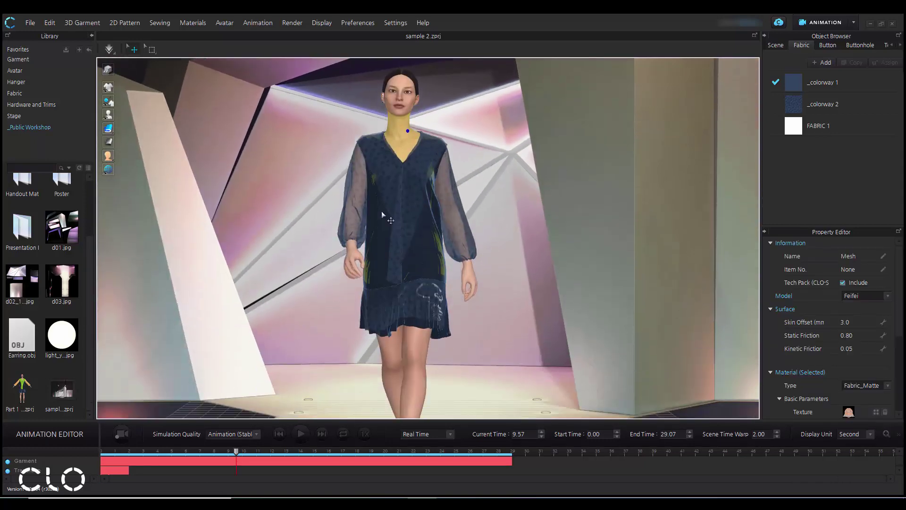
pyautogui.scroll(-2, 457, 268)
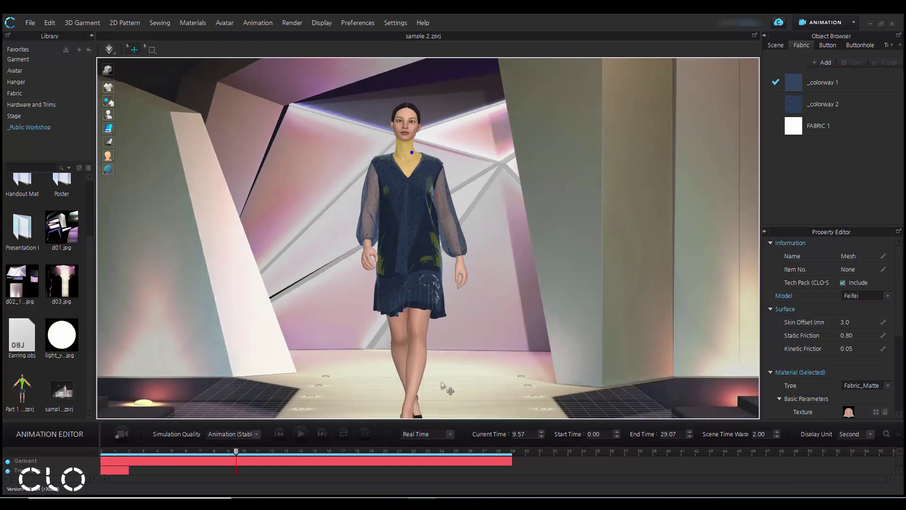
# - Switch the workspace from Animation to Simulation mode with the whole avatar framed on the runway
pyautogui.click(853, 22)
pyautogui.click(823, 38)
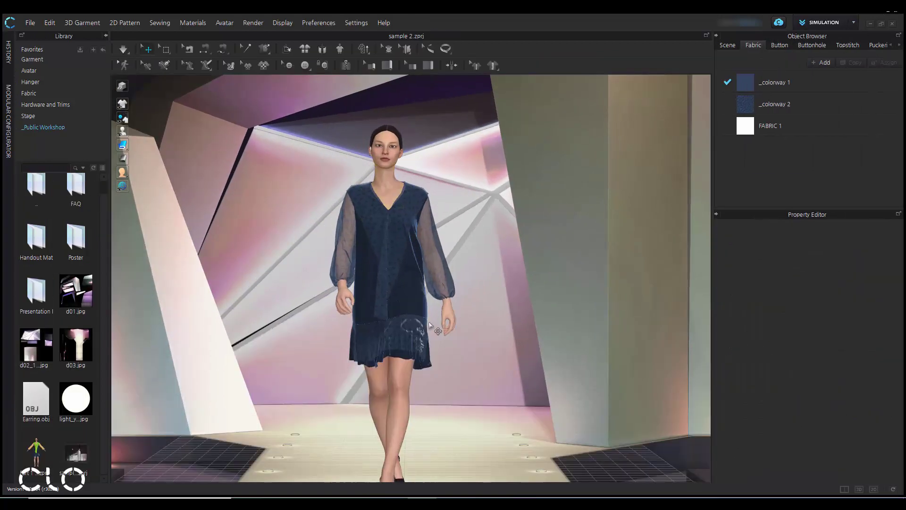
pyautogui.scroll(-1, 472, 345)
pyautogui.moveTo(472, 345); pyautogui.dragTo(499, 297, button='middle')
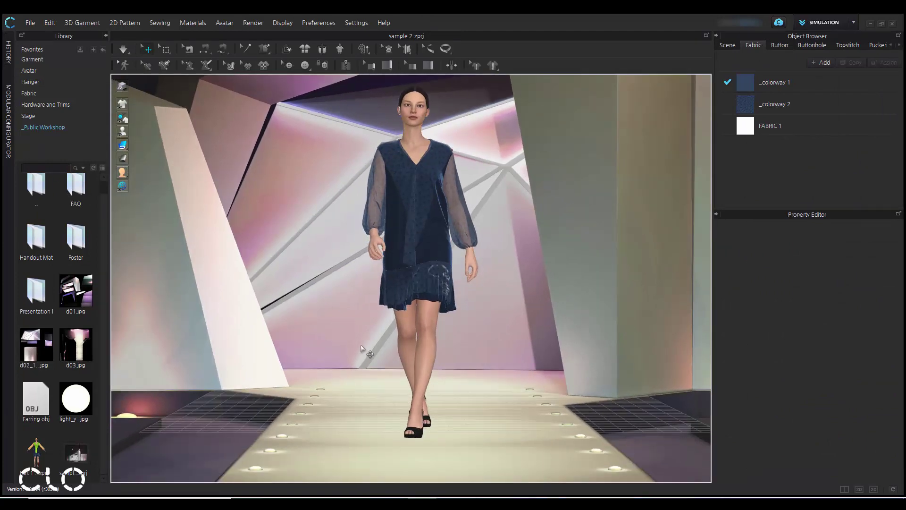
# - Select the avatar and enable editing of its pose or position, accepting the deletion of its current motion
pyautogui.scroll(3, 372, 348)
pyautogui.moveTo(436, 236); pyautogui.dragTo(420, 372, button='middle')
pyautogui.click(404, 226)
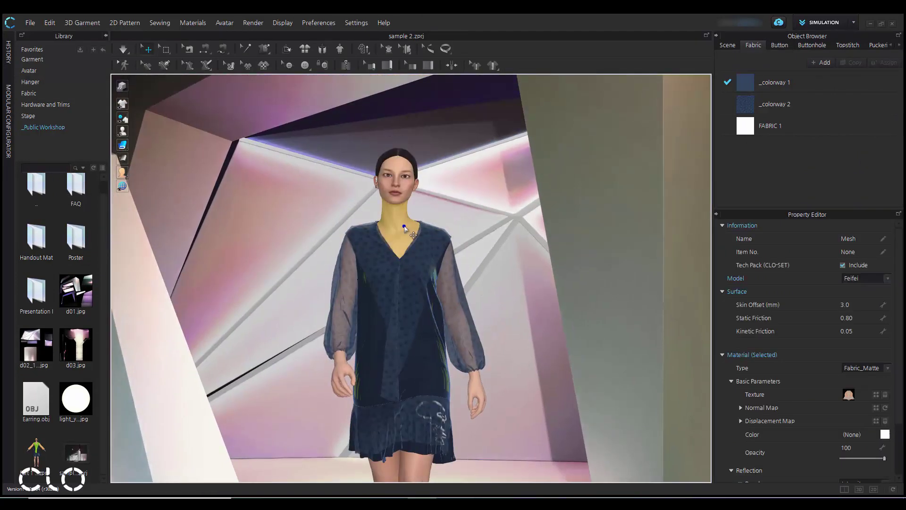
pyautogui.rightClick(403, 226)
pyautogui.rightClick(368, 138)
pyautogui.moveTo(449, 308)
pyautogui.rightClick(396, 218)
pyautogui.moveTo(444, 294)
pyautogui.click(545, 300)
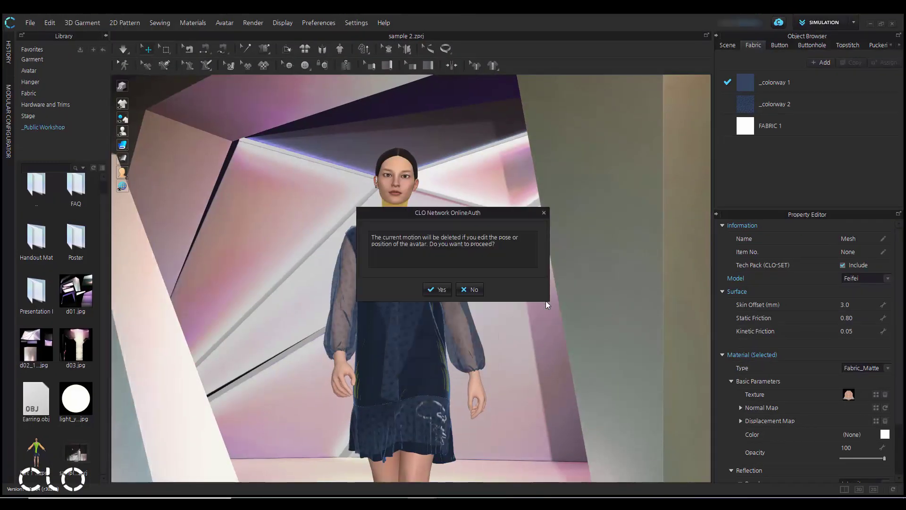
pyautogui.click(438, 290)
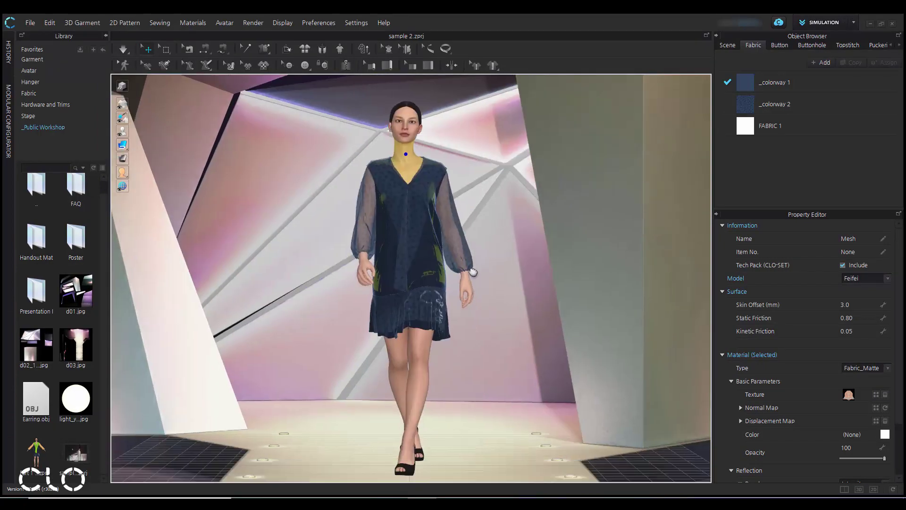
# - Apply the second pose file from the Female_V2 Pose library folder to the avatar and simulate the dress onto it
pyautogui.scroll(3, 449, 346)
pyautogui.moveTo(449, 347); pyautogui.dragTo(434, 360, button='right')
pyautogui.click(566, 401)
pyautogui.moveTo(566, 401); pyautogui.dragTo(602, 387, button='right')
pyautogui.moveTo(577, 329); pyautogui.dragTo(452, 362, button='middle')
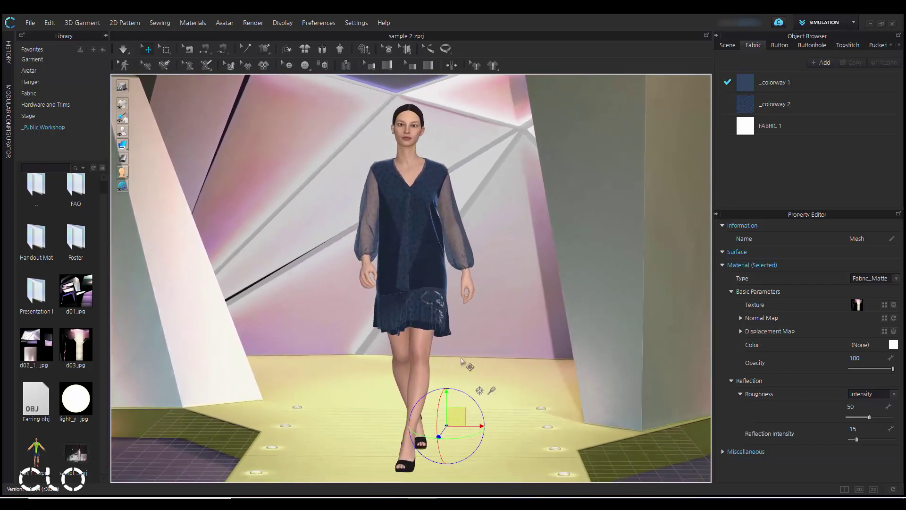
pyautogui.click(39, 69)
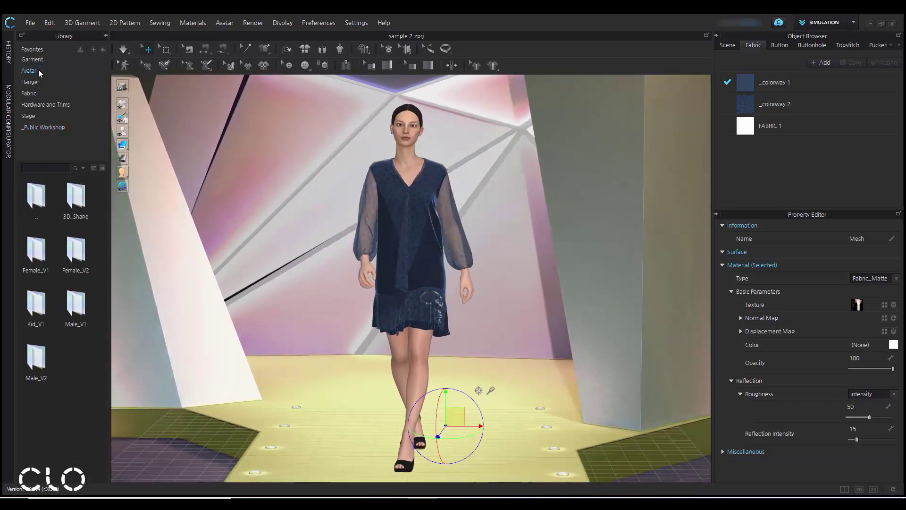
pyautogui.doubleClick(77, 252)
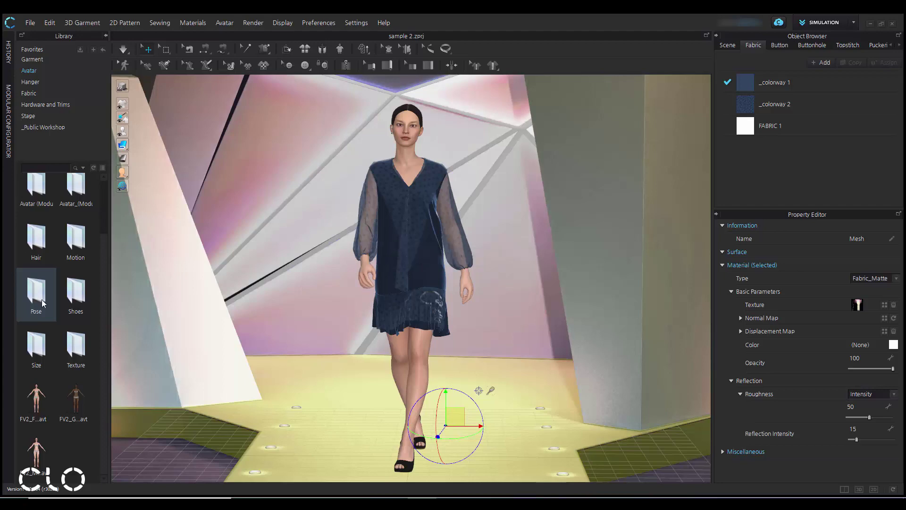
pyautogui.doubleClick(34, 295)
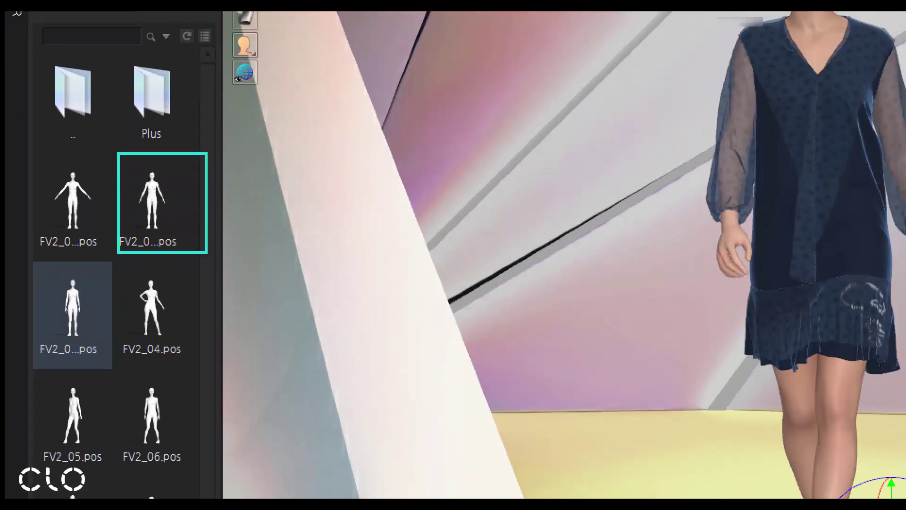
pyautogui.doubleClick(151, 208)
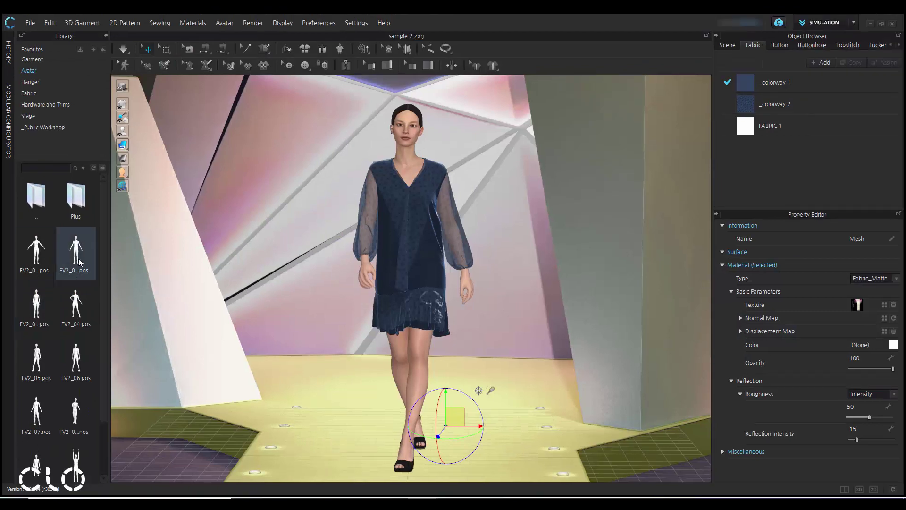
pyautogui.click(467, 286)
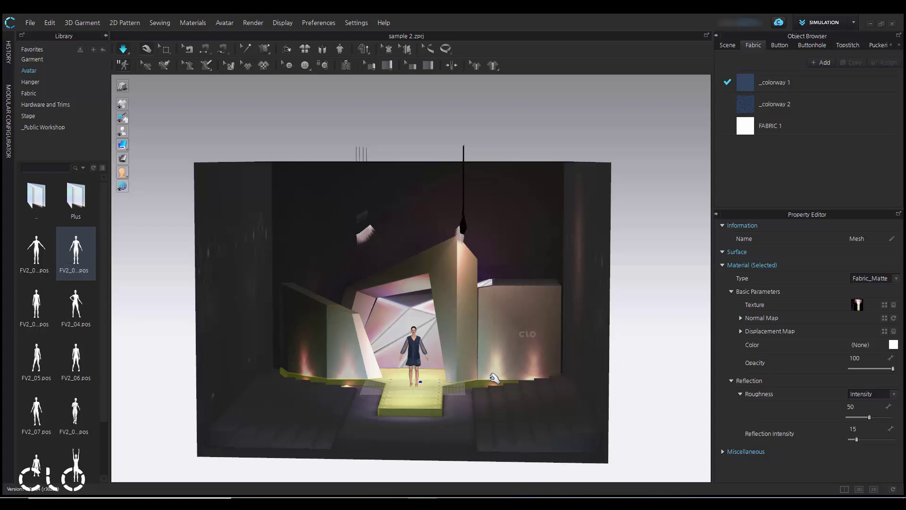
pyautogui.press('space')
pyautogui.press('2')
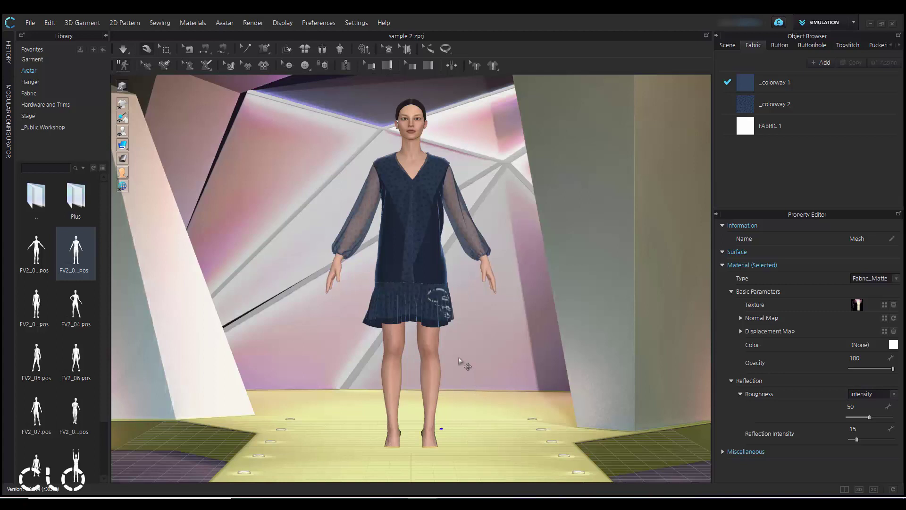